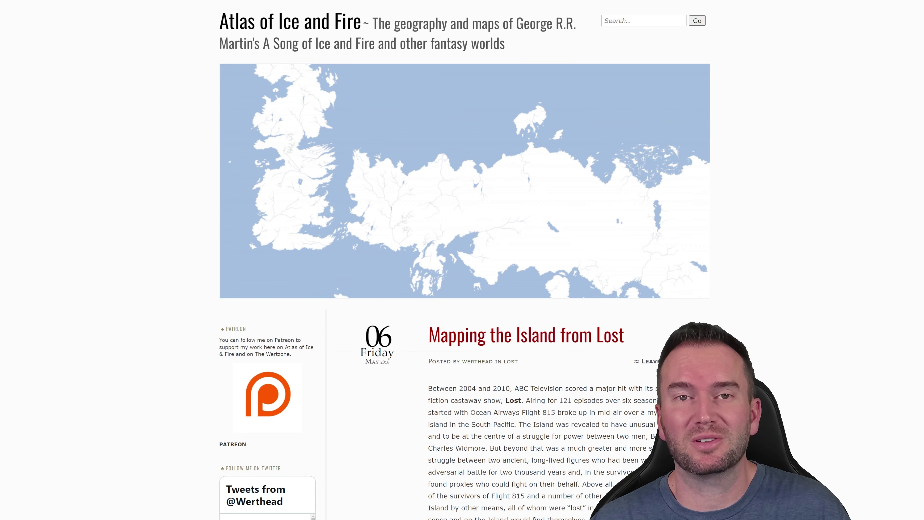
Read through the "Mapping the Island from Lost" article.
scroll(462, 260, "down", 10)
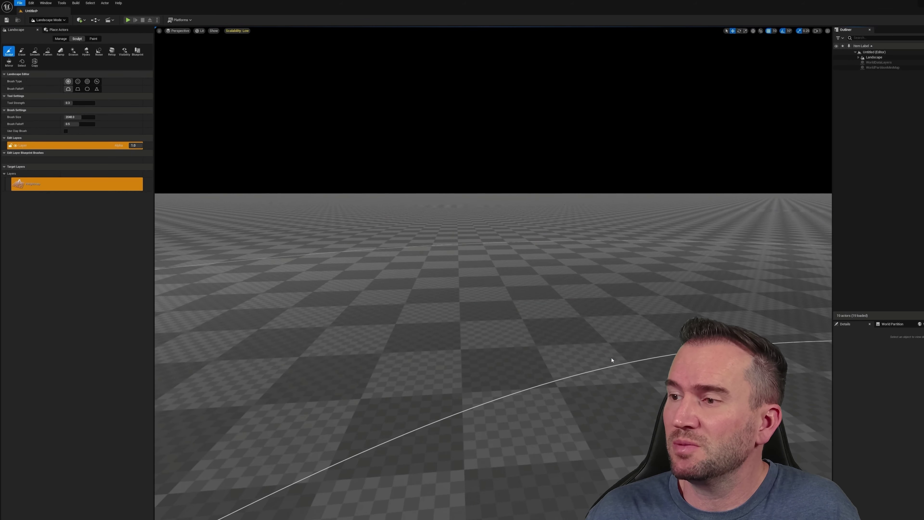
Switch from landscape editing to Selection mode and add Ultra Dynamic Sky to the level.
key("shift+1")
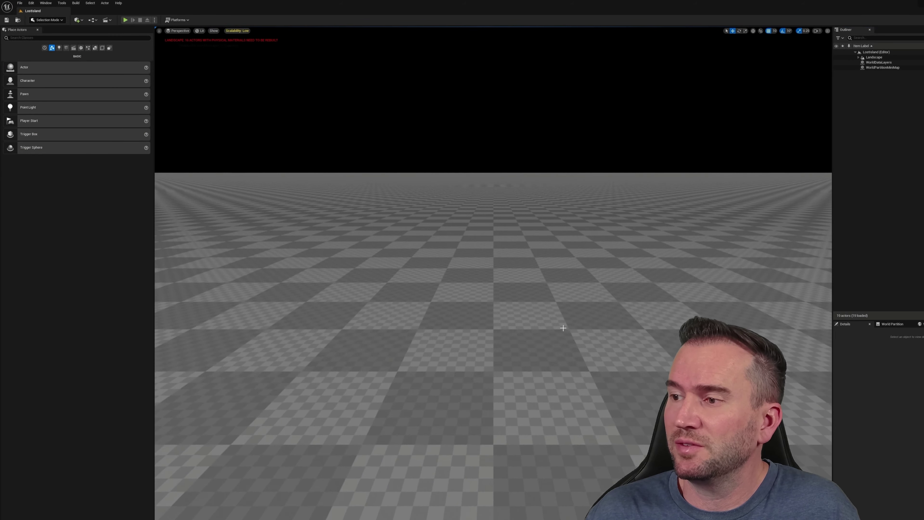
key("ctrl+space")
left_click(124, 402)
double_click(192, 373)
left_click_drag(715, 382, 500, 246)
Add a plane to the level and view it from above.
left_click_drag(494, 271, 495, 251)
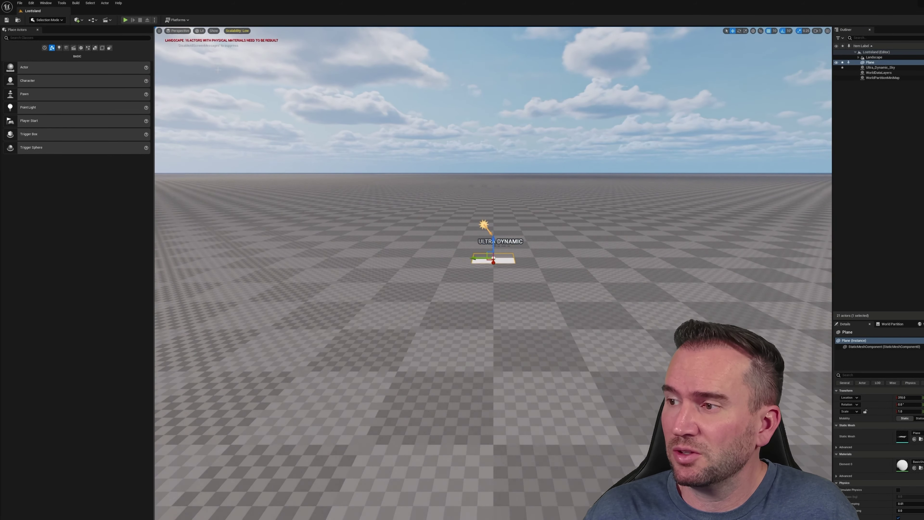
key("alt+2")
key("alt+j")
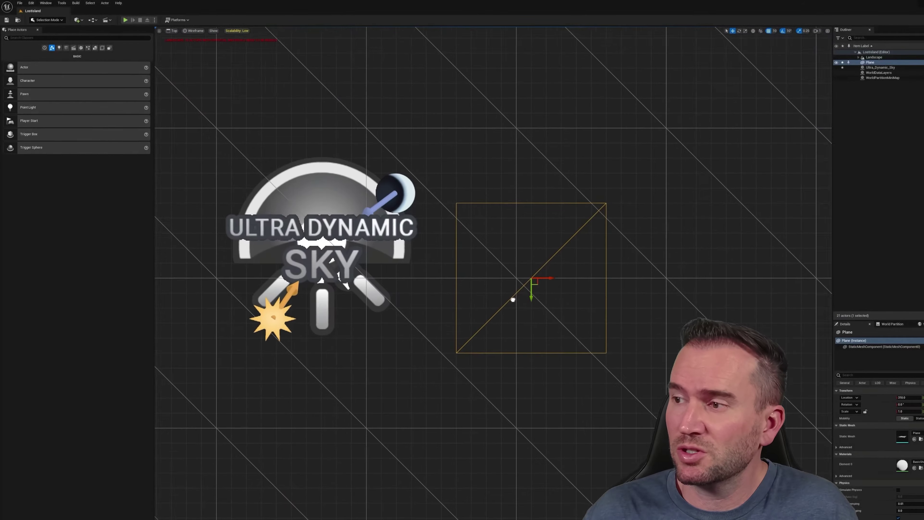
scroll(665, 179, "down", 5)
Scale the plane to match the landscape's extent, trying 8000 and 6000 and settling on 4000.
left_click(908, 412)
type("8000")
key("Return")
scroll(651, 305, "down", 15)
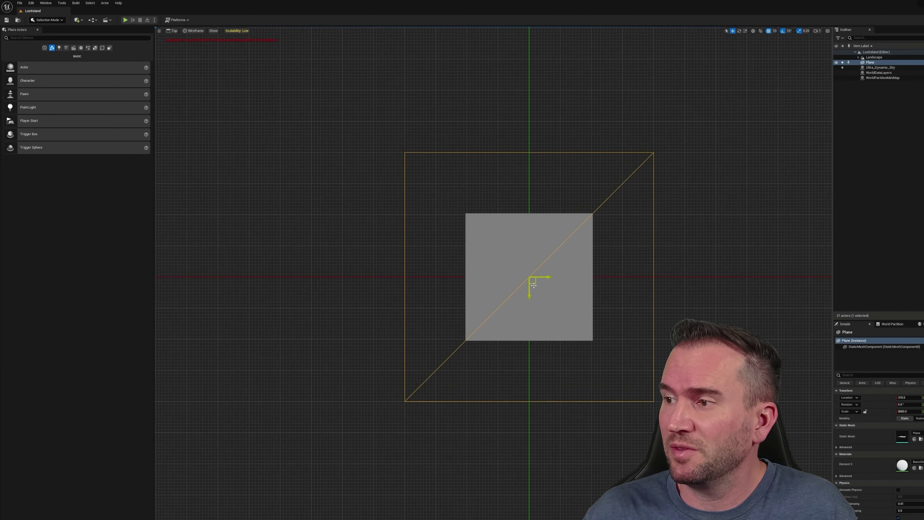
left_click(908, 412)
type("6000")
key("Return")
left_click(908, 411)
type("4000")
key("Return")
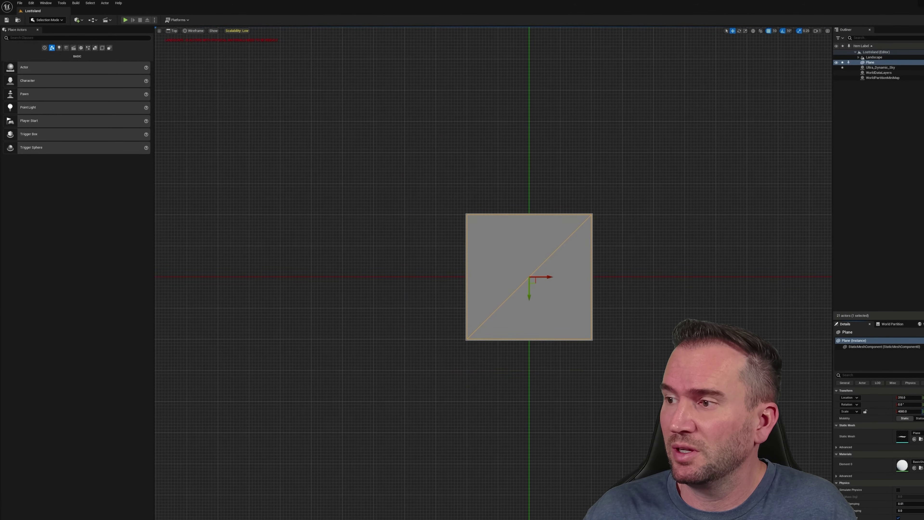
Return to the perspective view and raise the plane slightly so it covers the landscape.
scroll(532, 244, "up", 5)
left_click(172, 30)
left_click(181, 47)
left_click_drag(493, 258, 493, 255)
Create a MyMaterials folder inside Content.
key("ctrl+space")
right_click(278, 448)
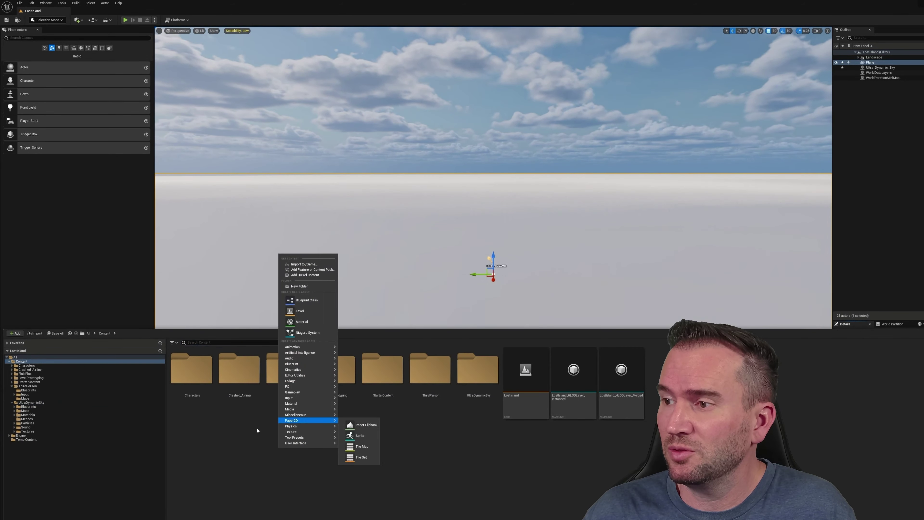
left_click(299, 286)
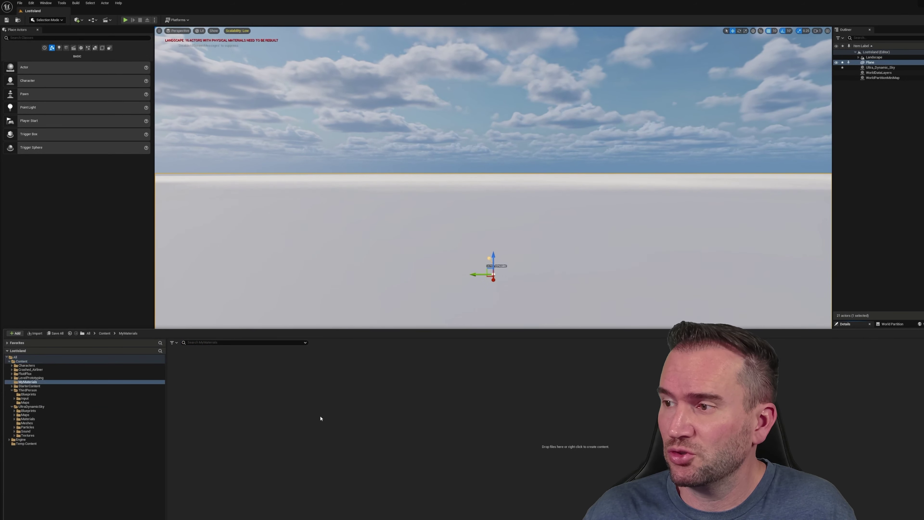
Import the island map image Main_Map into the MyMaterials folder and create a material from the texture.
right_click(320, 419)
left_click(349, 270)
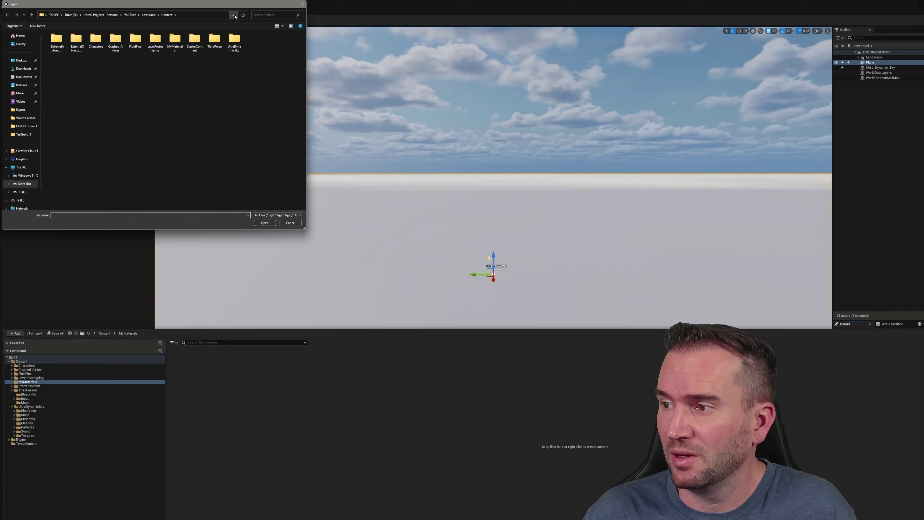
left_click(32, 15)
left_click(32, 15)
double_click(58, 37)
double_click(59, 46)
double_click(118, 46)
right_click(191, 362)
left_click(214, 372)
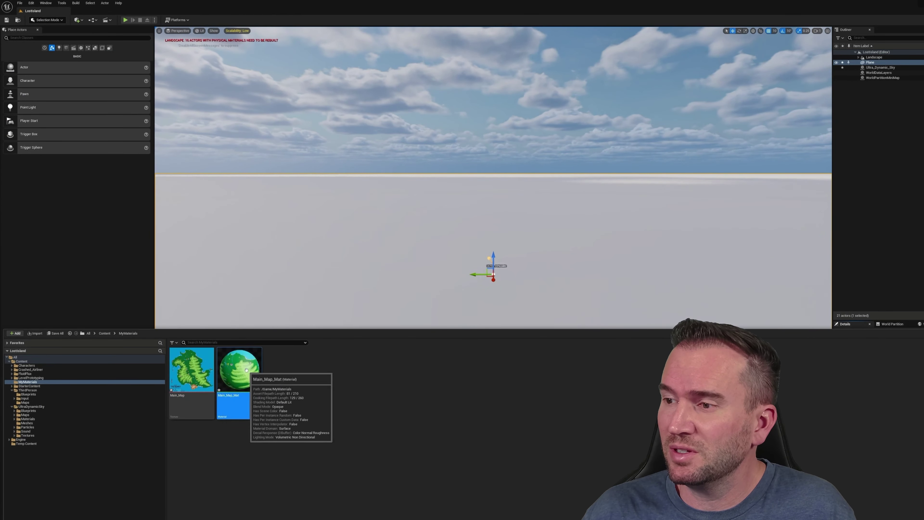
Add a Landscape Coords node feeding the texture sample in Main_Map_Mat and open its Mapping Scale for editing.
double_click(242, 369)
left_click_drag(405, 57, 452, 51)
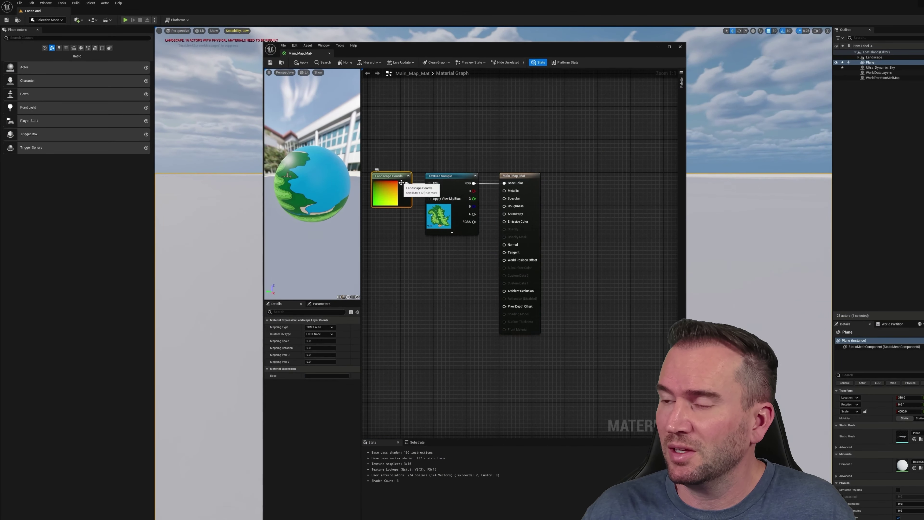
left_click(317, 341)
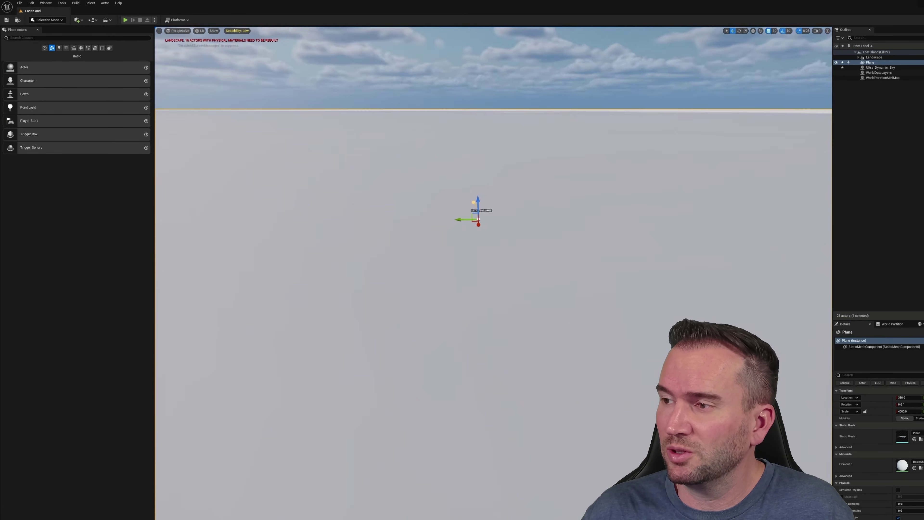
key("ctrl+space")
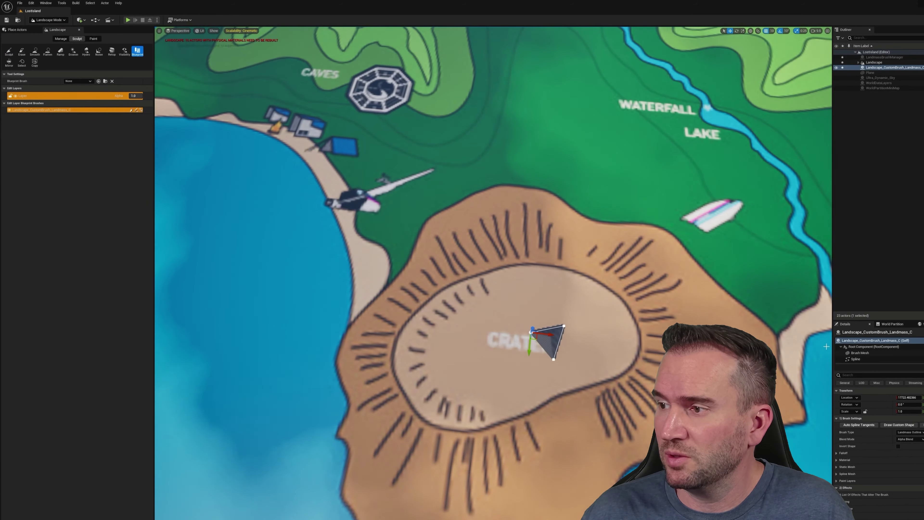
Set the landmass brush's Falloff Angle to 10.
left_click(842, 452)
left_click(907, 467)
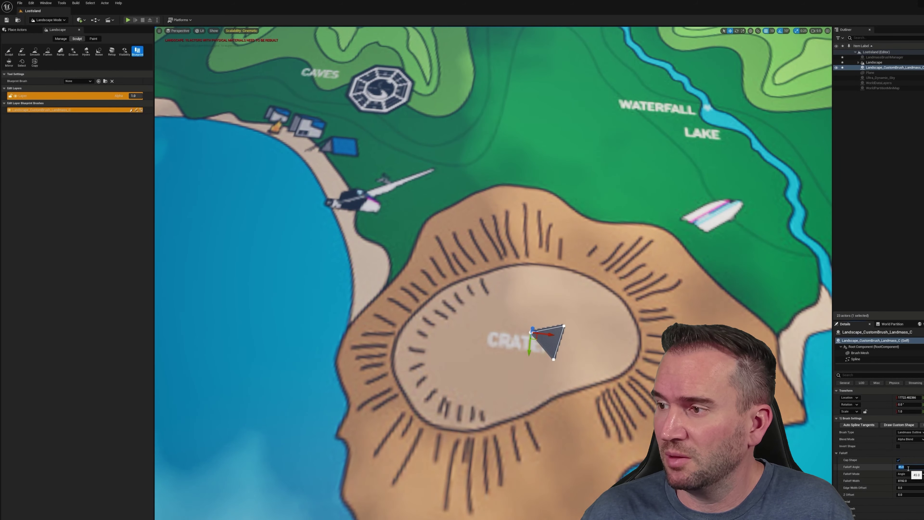
type("10")
key("Return")
scroll(869, 512, "down", 1)
scroll(868, 513, "down", 1)
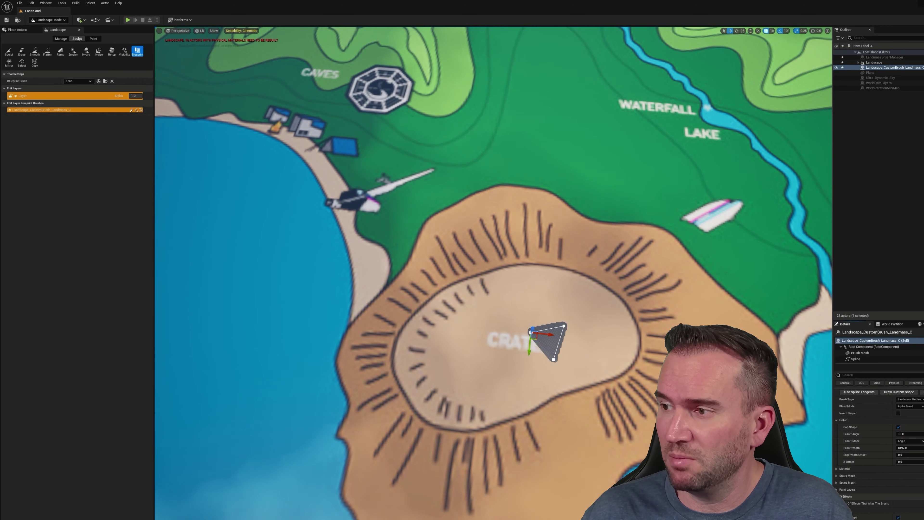
Add points to the landmass brush's spline, stretching the triangle across the crater to its western and southern shoreline.
left_click_drag(532, 333, 345, 431, "alt")
left_click(500, 285)
left_click_drag(500, 285, 530, 285, "alt")
left_click(553, 360)
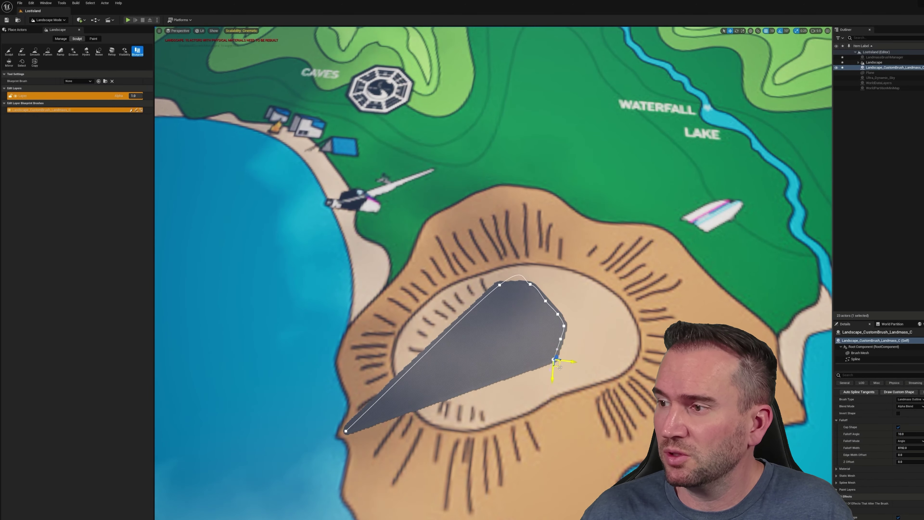
right_click_drag(557, 367, 520, 320)
left_click_drag(520, 320, 458, 425, "alt")
Switch to the top view and set all scalability groups to Low.
key("alt+j")
right_click_drag(509, 428, 508, 302)
scroll(496, 377, "up", 8)
left_click(229, 31)
left_click(262, 45)
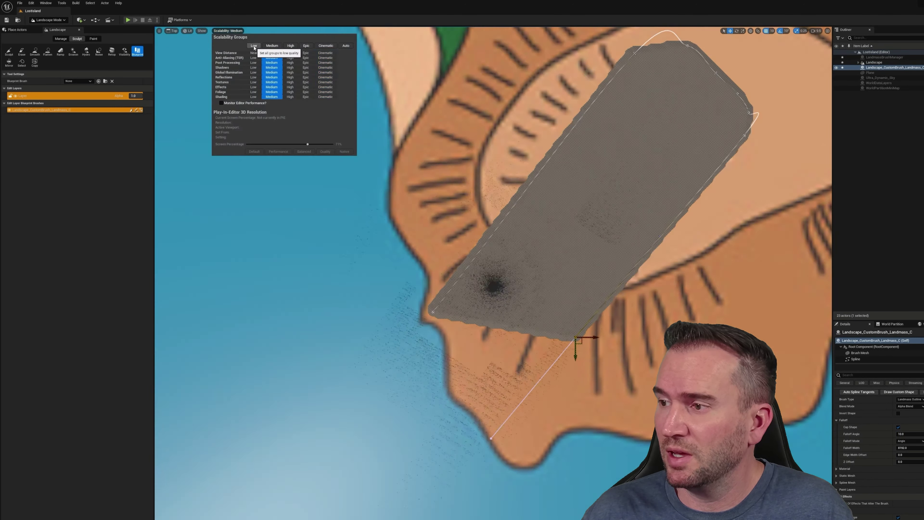
Move the landmass spline's lower points onto the shoreline at the crater's southern tip.
left_click(432, 317)
left_click_drag(436, 322, 511, 465)
left_click(581, 337)
left_click_drag(586, 342, 582, 385)
scroll(582, 385, "down", 6)
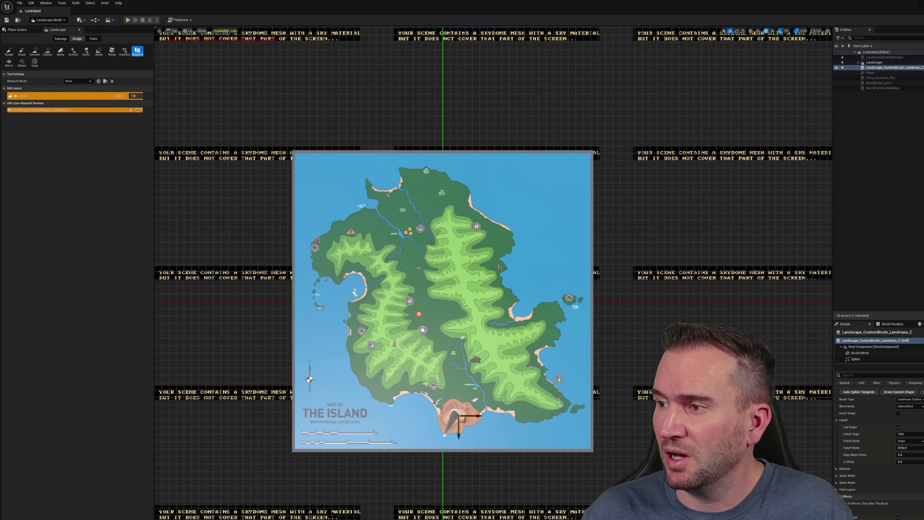
Extend the landmass spline with new points on the island's western side and across its northern end.
left_click(452, 411)
left_click_drag(455, 412, 317, 253, "alt")
scroll(317, 253, "up", 5)
left_click_drag(182, 91, 400, 113, "alt")
right_click_drag(400, 113, 400, 279)
left_click_drag(400, 279, 353, 94, "alt")
right_click_drag(400, 218, 368, 95)
left_click_drag(353, 95, 559, 94, "alt")
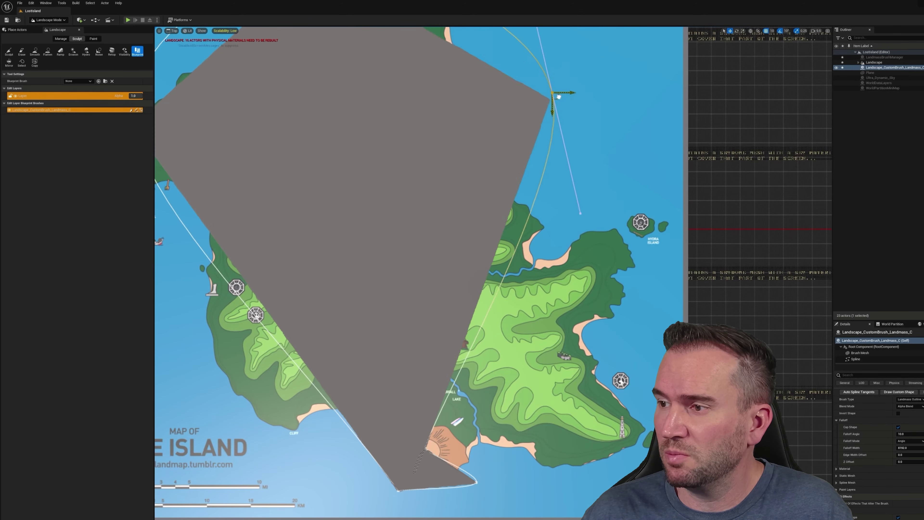
Extend the landmass spline with points at the island's southeastern, eastern and southwestern edges.
left_click(476, 482)
left_click_drag(478, 483, 622, 468, "alt")
left_click_drag(426, 450, 629, 236)
left_click(398, 490)
left_click_drag(399, 491, 207, 379, "alt")
Hide the Landscape actor so the map can be traced without the grey landmass covering it.
scroll(390, 510, "up", 8)
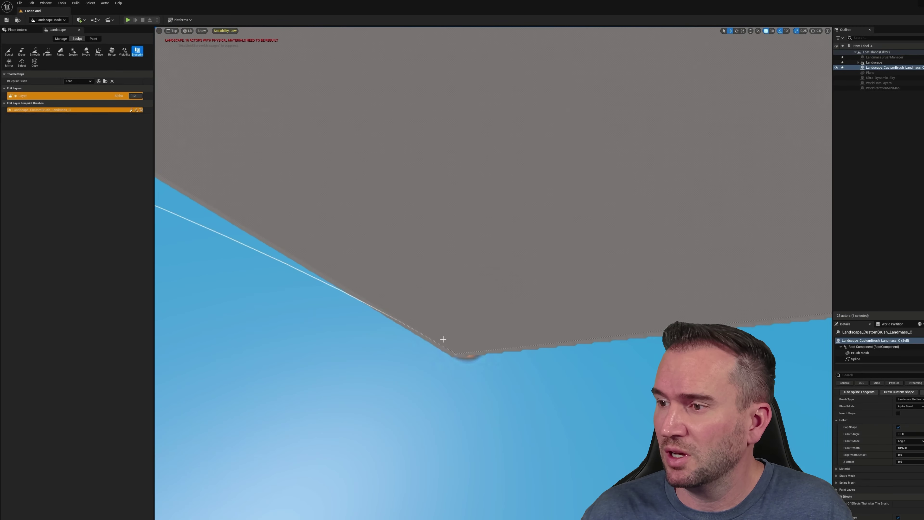
left_click_drag(431, 343, 399, 217)
left_click(836, 72)
left_click(836, 73)
left_click(836, 63)
Trace the southern bay with spline points from the crater past the beach camp to the Cliff label.
left_click_drag(399, 217, 364, 201, "alt")
right_click_drag(364, 201, 596, 467)
left_click_drag(596, 467, 522, 235, "alt")
left_click_drag(523, 236, 446, 219, "alt")
right_click_drag(462, 157, 561, 284)
left_click_drag(562, 285, 501, 248, "alt")
left_click_drag(501, 249, 294, 336, "alt")
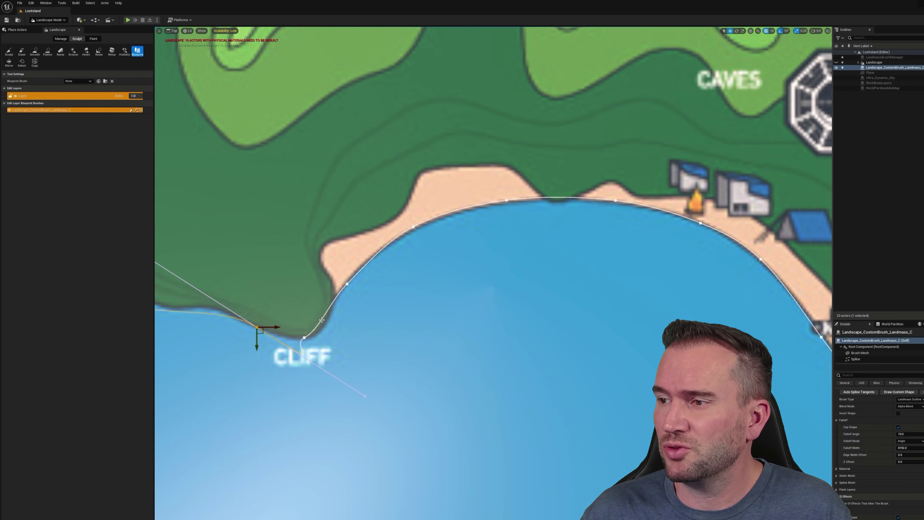
Trace the southwestern coastline northwestward from the Cliff label with closely spaced spline points.
left_click_drag(350, 292, 332, 250, "shift")
left_click_drag(245, 210, 306, 213, "shift")
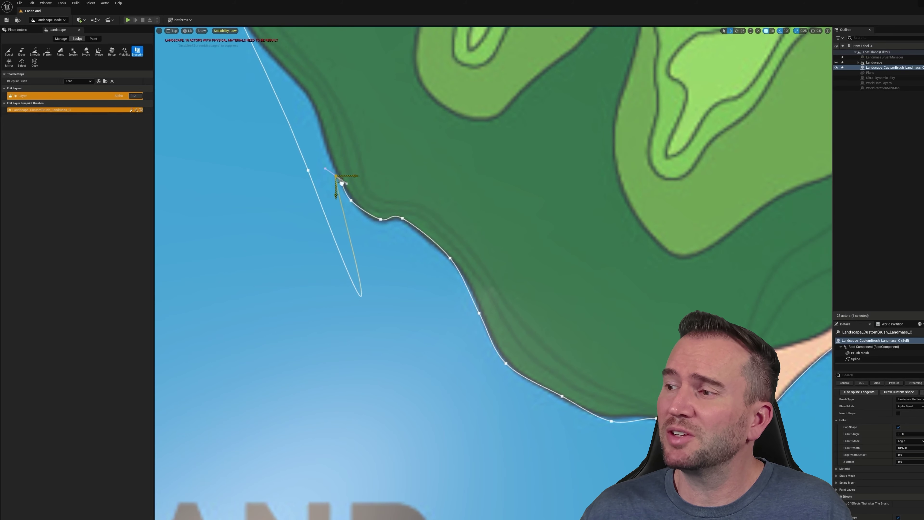
left_click_drag(341, 183, 267, 59, "shift")
left_click_drag(233, 98, 254, 133, "shift")
Trace the western coastline past the pier and up toward the Dharma station with new spline points.
right_click_drag(258, 137, 420, 194)
left_click(613, 267)
left_click_drag(612, 267, 598, 291, "alt")
left_click(417, 190)
left_click_drag(417, 190, 376, 241, "alt")
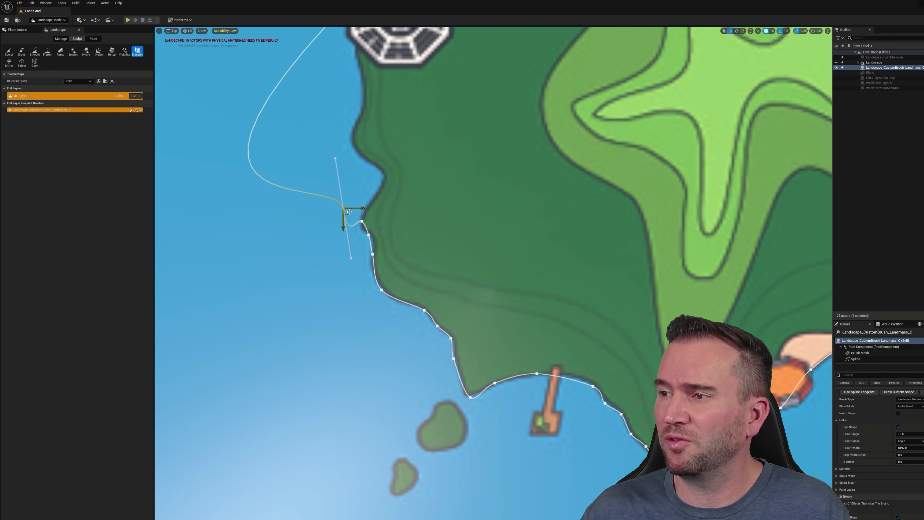
left_click_drag(349, 212, 486, 129, "shift")
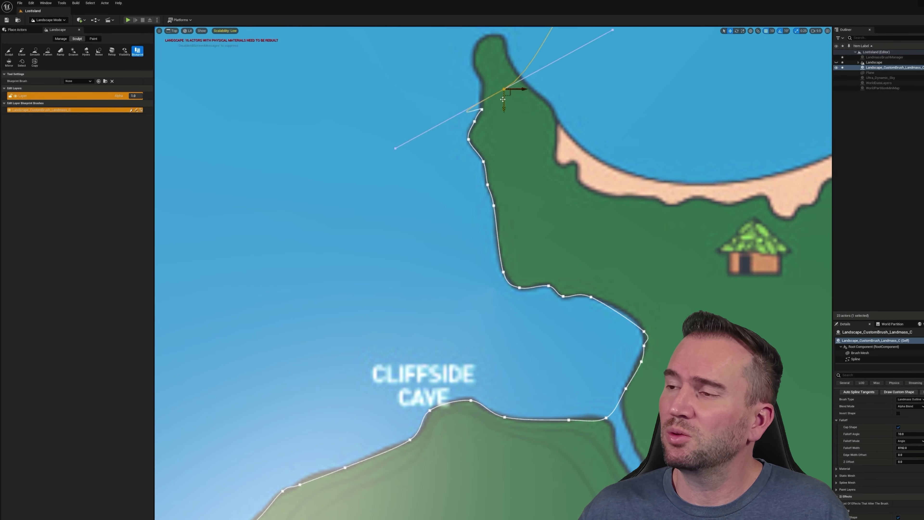
Trace the narrow headland north of Cliffside Cave and the adjoining sandy bay near the hut.
left_click_drag(507, 96, 477, 71, "alt")
right_click_drag(502, 77, 437, 304)
left_click_drag(411, 297, 540, 198, "alt")
left_click_drag(540, 199, 694, 189, "alt")
right_click_drag(778, 218, 397, 218)
Trace the northeastern coastline down to the end of the long sandy beach with spline points.
left_click_drag(396, 218, 540, 354)
right_click_drag(613, 436, 277, 226)
left_click_drag(277, 226, 476, 346, "alt")
right_click_drag(476, 346, 318, 221)
left_click_drag(318, 222, 484, 348, "alt")
left_click_drag(458, 308, 469, 315, "alt")
right_click_drag(533, 394, 540, 303)
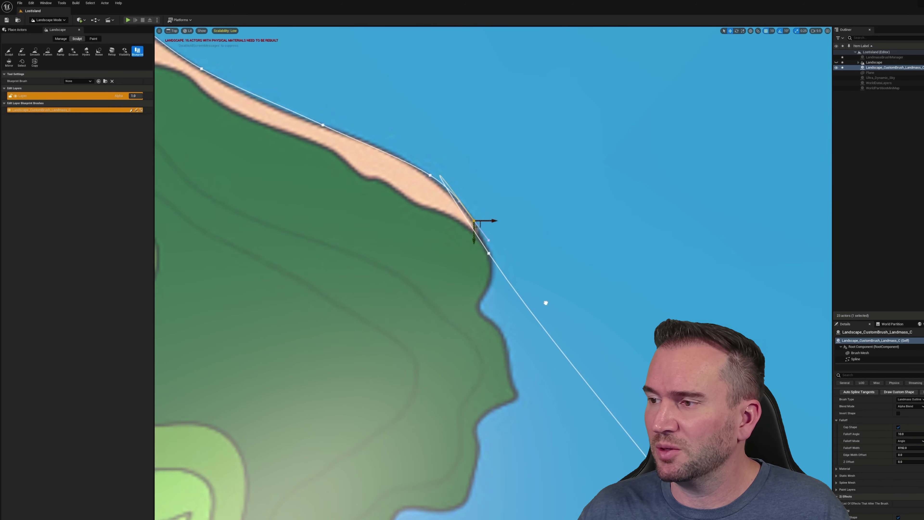
Trace the jagged eastern coastline southward from the long beach toward the bay with the river mouth.
left_click(487, 253)
left_click_drag(490, 255, 493, 287, "alt")
left_click_drag(492, 288, 527, 368, "alt")
right_click_drag(533, 373, 488, 288)
mouse_move(488, 288)
left_mouse_down()
mouse_move(476, 311)
mouse_move(471, 439)
mouse_move(364, 377)
left_mouse_up()
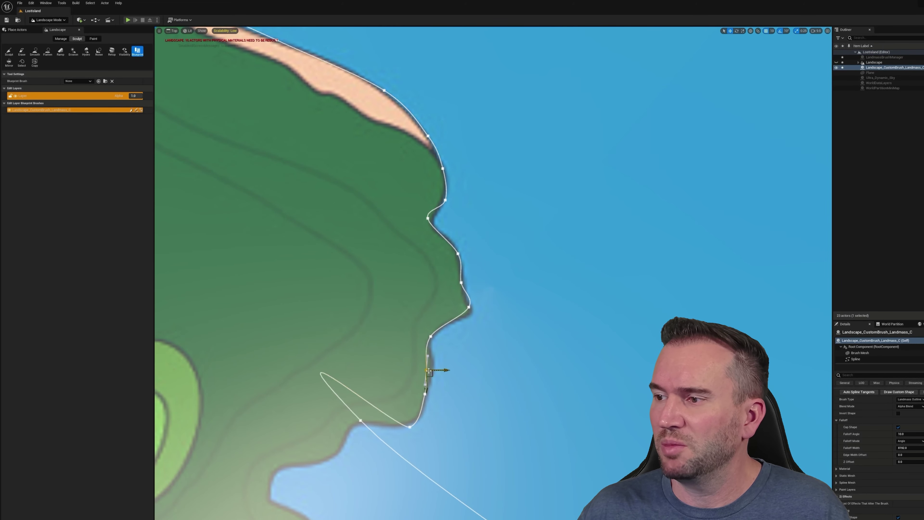
left_click_drag(431, 372, 568, 442)
left_click_drag(582, 496, 405, 411)
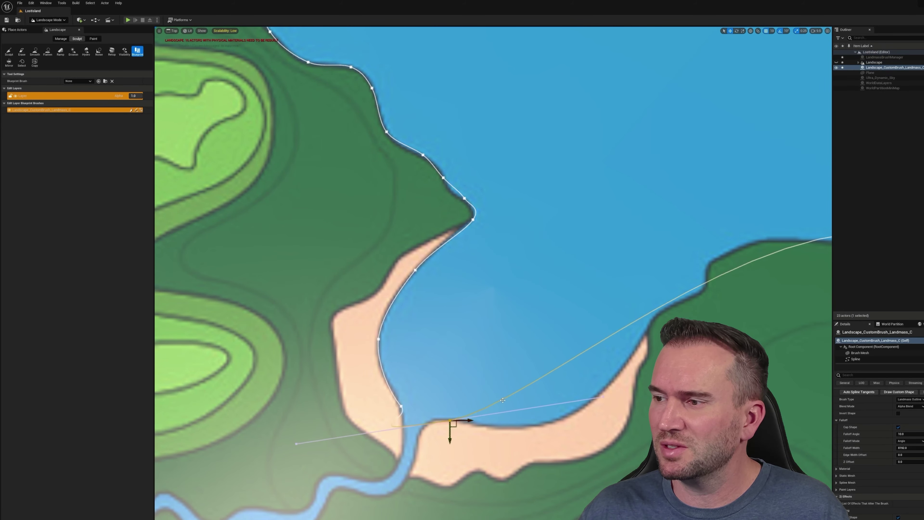
Trace the sandy bay east of the river mouth and the top edge of the eastern headland.
left_click_drag(454, 425, 515, 432, "alt")
left_click_drag(515, 432, 633, 368, "alt")
right_click_drag(668, 372, 429, 450)
left_click_drag(394, 445, 420, 403, "alt")
left_click_drag(420, 403, 651, 315, "alt")
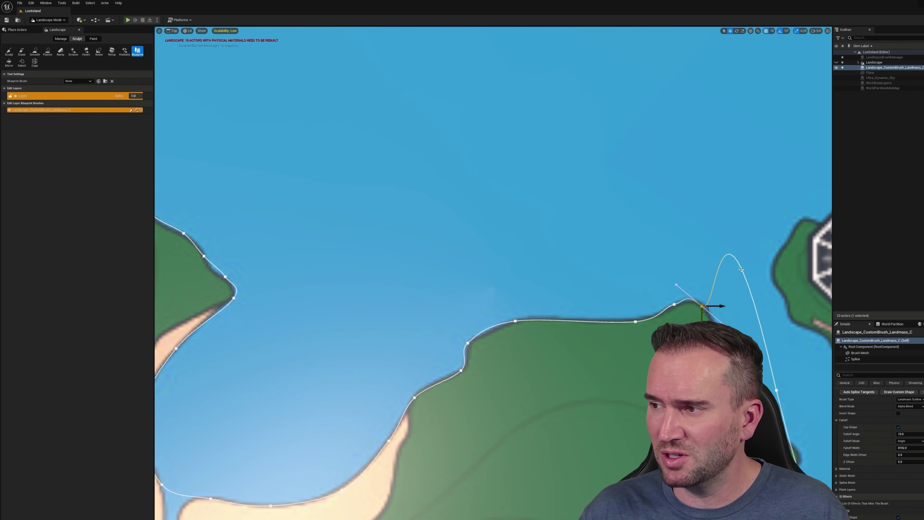
Trace the eastern headland's shoreline facing Hydra Island down to the small inlet.
left_click_drag(778, 399, 486, 453)
left_click(426, 412)
left_click_drag(430, 416, 446, 398, "alt")
left_click(425, 413)
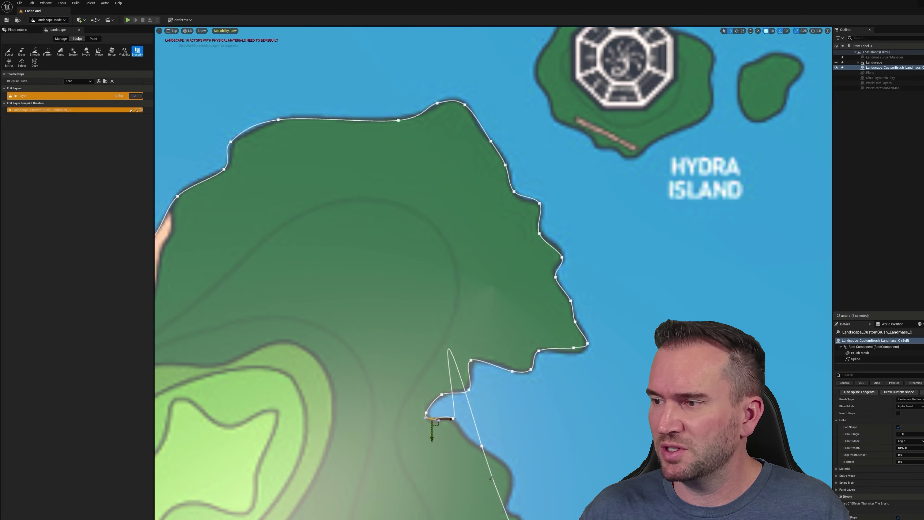
Trace the inlet and the shoreline just south of it with additional spline points.
left_click(482, 446)
left_click_drag(487, 453, 514, 476, "alt")
right_click_drag(514, 476, 471, 323)
left_click_drag(471, 323, 467, 359, "alt")
left_click_drag(467, 360, 482, 370, "alt")
left_click_drag(482, 371, 492, 411, "alt")
right_click_drag(495, 432, 560, 306)
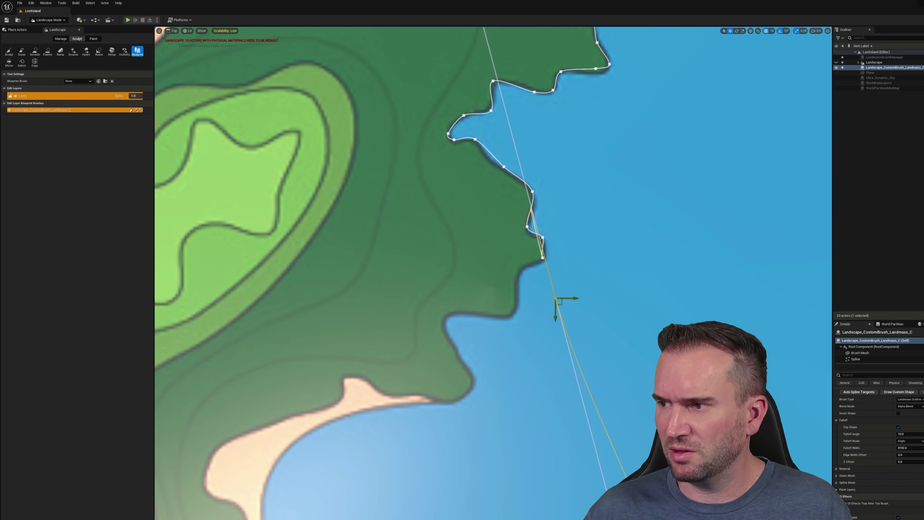
Trace the sandy bay south of the eastern headland and continue the outline down the southeastern coast.
left_click_drag(560, 306, 427, 397)
left_click_drag(427, 397, 441, 460, "alt")
right_click_drag(485, 470, 421, 174)
left_click_drag(374, 158, 450, 279, "alt")
left_click_drag(450, 280, 509, 338, "alt")
right_click_drag(523, 355, 440, 226)
Trace around the island's southeastern end and fit the spline points to the coast below the crater.
left_click_drag(425, 209, 433, 295, "alt")
right_click_drag(433, 295, 541, 233)
left_click_drag(541, 233, 365, 286, "alt")
right_click_drag(326, 289, 571, 264)
left_click_drag(571, 265, 449, 305)
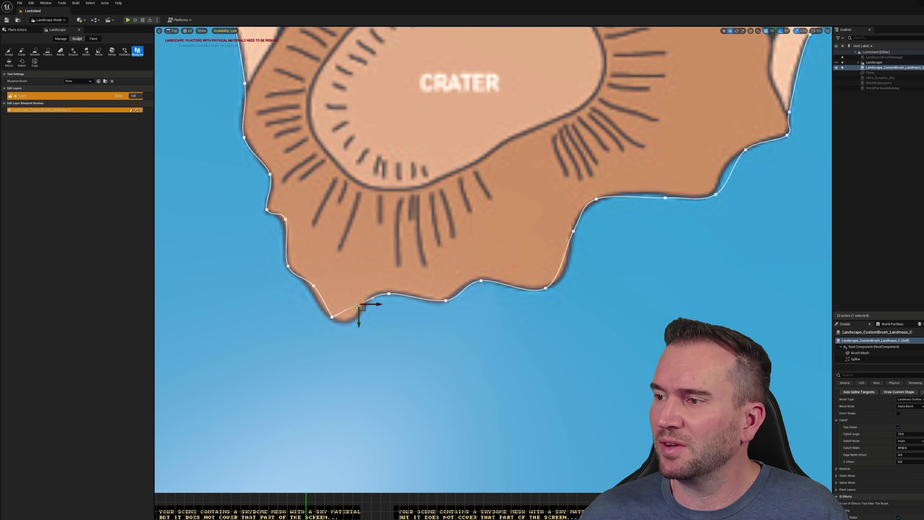
left_click_drag(312, 287, 382, 308)
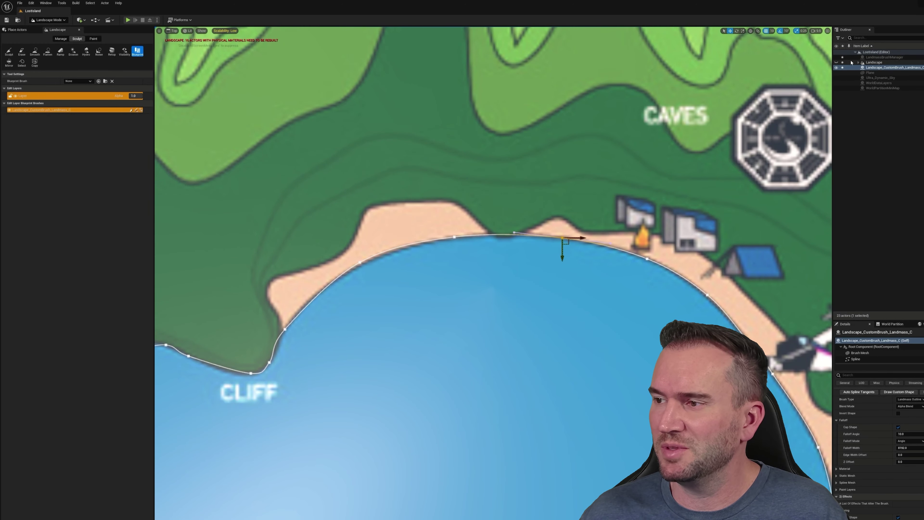
Toggle the landscape's visibility to check the landmass shape against the map, leaving it hidden.
left_click(836, 62)
left_click(836, 62)
left_click(836, 62)
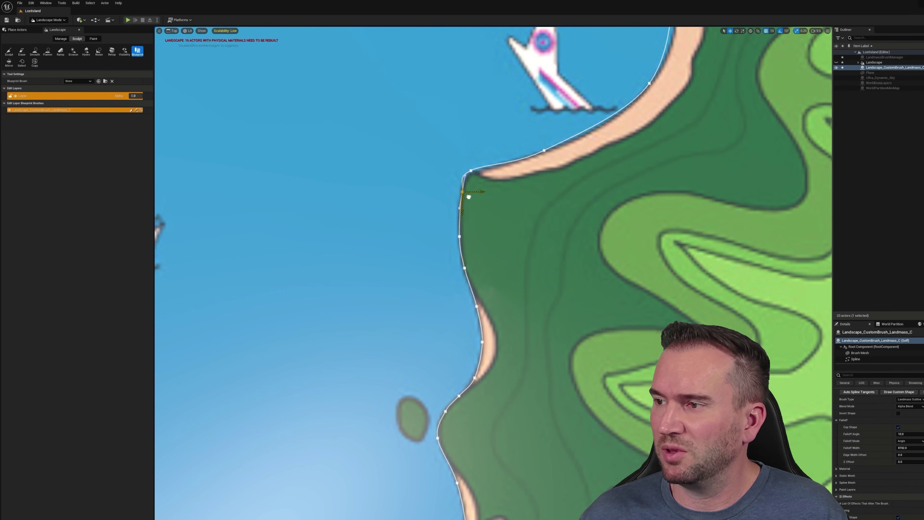
Adjust the landmass spline points along the western beach beside the plane tail and up the coast beyond it.
right_click_drag(469, 197, 402, 345)
left_click(532, 270)
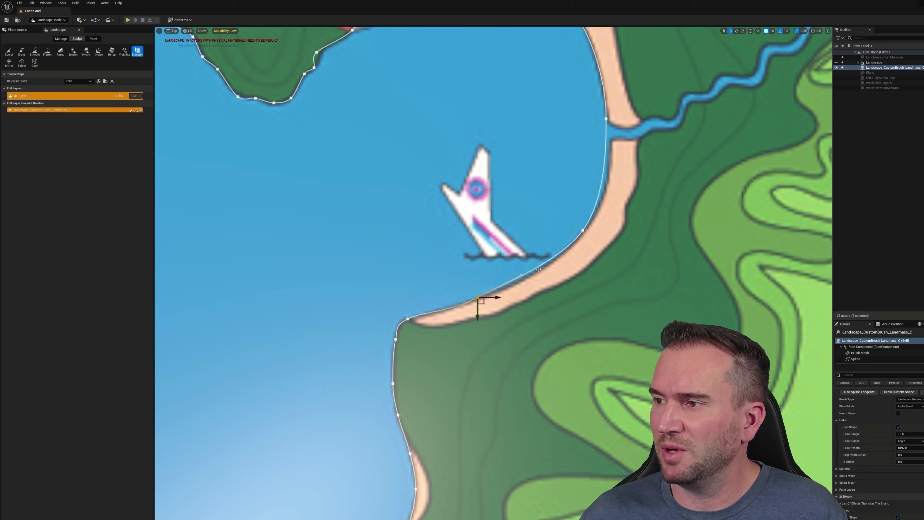
right_click_drag(539, 276, 464, 434)
left_click(532, 340)
right_click_drag(538, 345, 516, 488)
left_click(501, 380)
left_click(471, 311)
left_click_drag(477, 317, 469, 303)
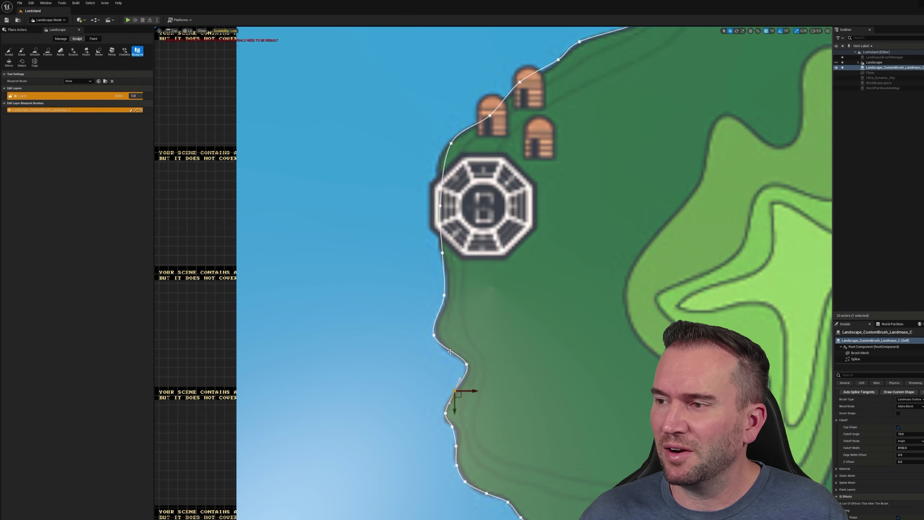
Fit the landmass spline points to the western coast from the octagonal station past the huts and up the northwestern shore.
left_click(443, 176)
right_click_drag(449, 182, 297, 514)
left_click(391, 406)
right_click_drag(396, 411, 290, 518)
left_click(445, 341)
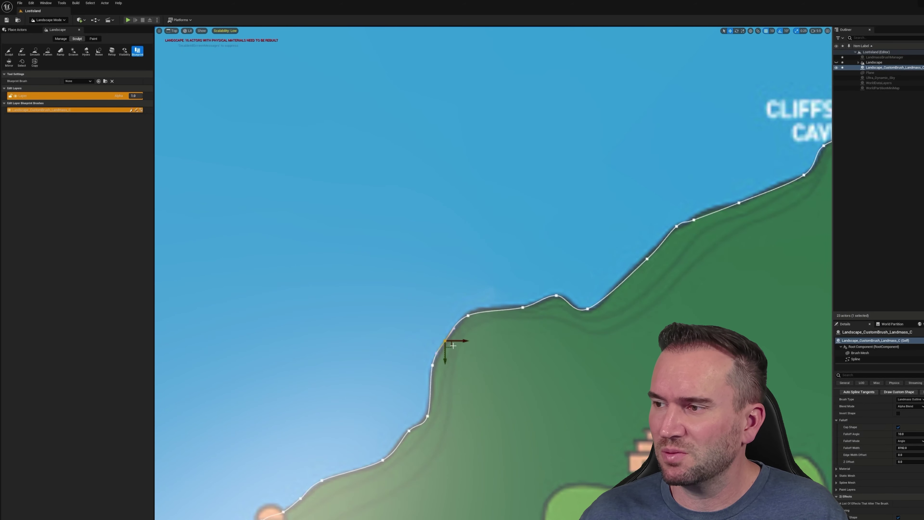
right_click_drag(435, 398, 317, 519)
left_click(377, 470)
Refine the landmass spline along the northwestern shore leading to the cave inlet.
left_click(506, 440)
right_click_drag(540, 429, 382, 519)
left_click(485, 457)
left_click(437, 472)
right_click_drag(603, 467, 449, 504)
left_click(553, 457)
left_click(502, 457)
Fit the spline points around the narrow northwestern peninsula and across the sandy bay to the island's northern end.
left_click(583, 351)
right_click_drag(583, 351, 589, 462)
left_click(465, 394)
right_click_drag(464, 394, 421, 517)
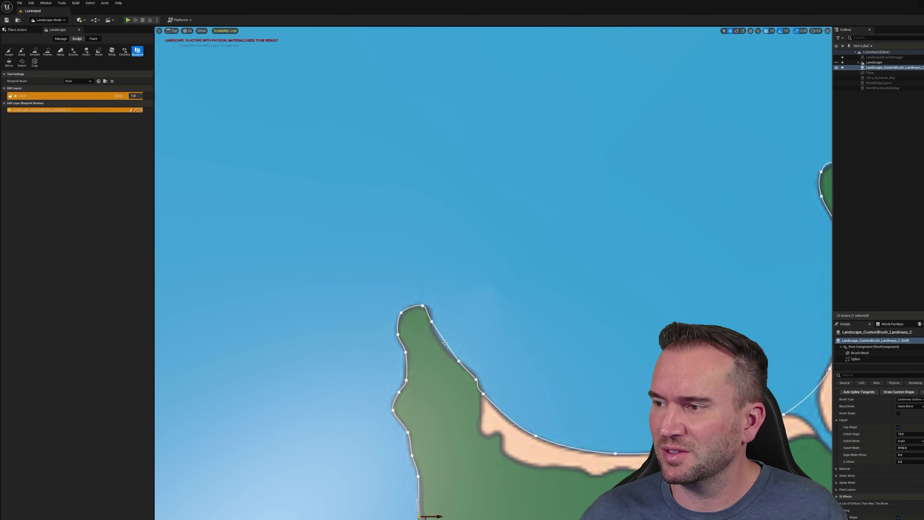
left_click(443, 346)
right_click_drag(664, 453, 425, 406)
left_click(270, 371)
right_click_drag(629, 122, 367, 328)
left_click(367, 328)
right_click_drag(560, 381, 10, 39)
Adjust the spline points along the long sandy beach on the northeastern coast.
left_click(478, 237)
right_click_drag(488, 318, 480, 277)
left_click(480, 277)
right_click_drag(592, 404, 480, 278)
left_click(480, 279)
right_click_drag(661, 398, 559, 271)
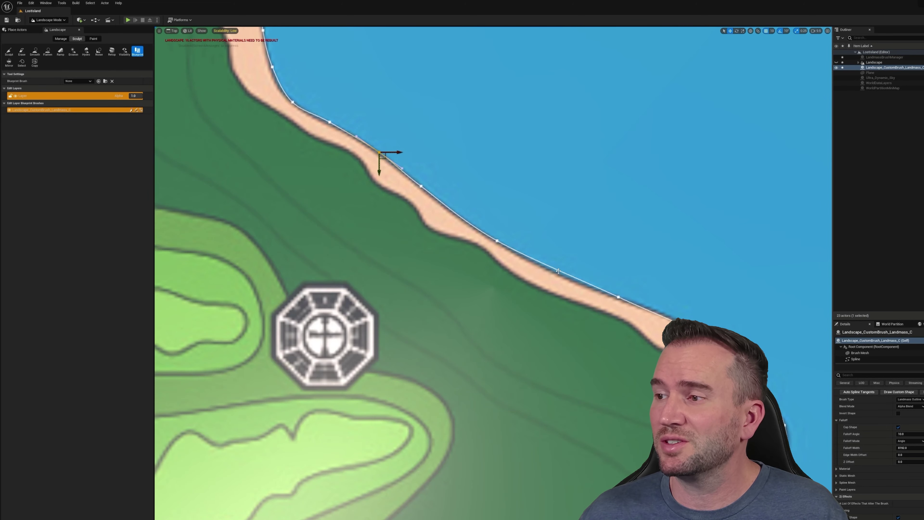
left_click(559, 271)
right_click_drag(675, 315, 551, 262)
left_click(551, 263)
right_click_drag(684, 298, 608, 135)
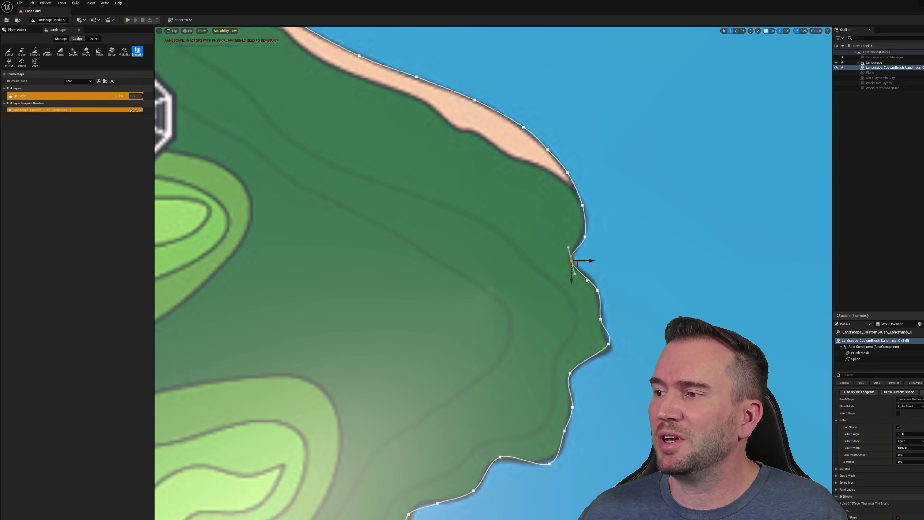
Fit the spline to the notched coast around the northeastern headland down to the cove above the tower.
left_click(587, 277)
left_click(591, 358)
right_click_drag(595, 364, 569, 264)
left_click_drag(475, 357, 468, 361)
right_click_drag(469, 361, 507, 267)
left_click(435, 309)
right_click_drag(467, 335, 430, 184)
left_click(481, 247)
left_click_drag(520, 316, 528, 313)
Adjust the spline points along the eastern coast from the tower south to the sandy river bay.
right_click_drag(460, 475, 449, 313)
left_click(449, 313)
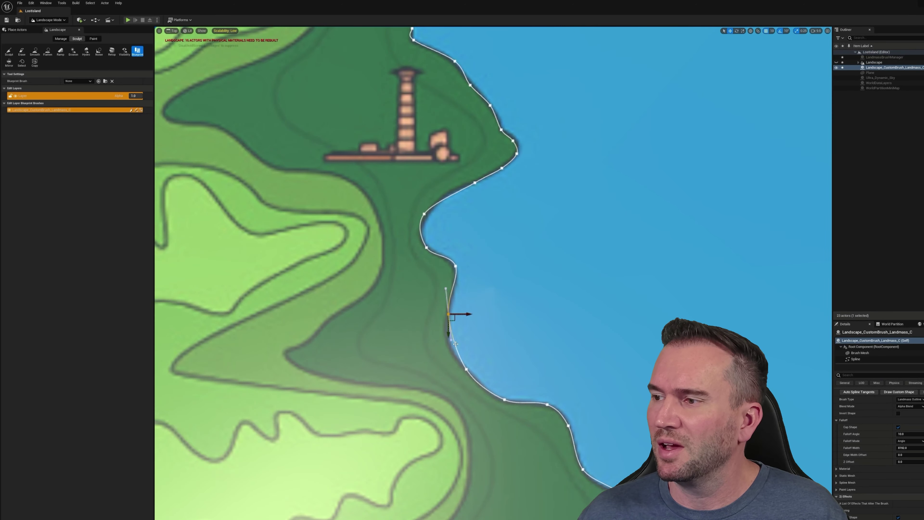
right_click_drag(488, 383, 467, 190)
left_click(466, 191)
right_click_drag(526, 184, 481, 60)
left_click(538, 164)
left_click(569, 186)
right_click_drag(519, 388, 477, 221)
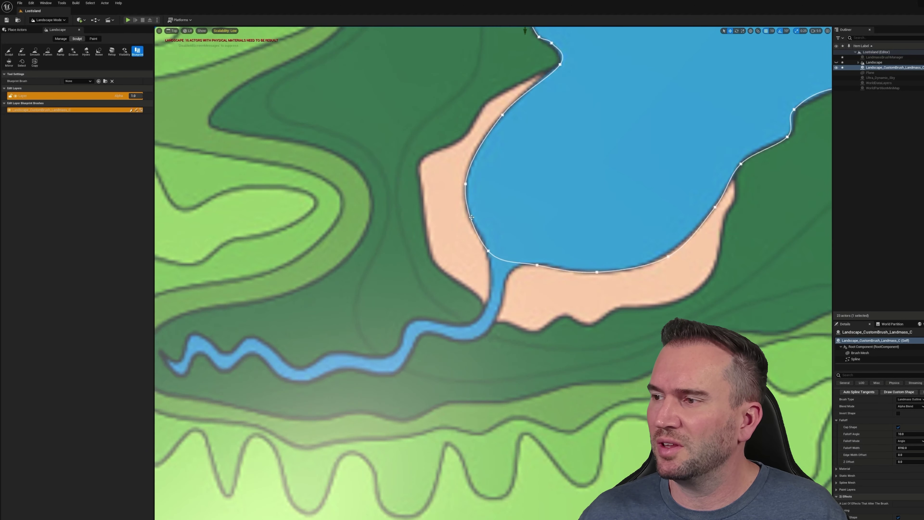
Fit the spline to the sandy bay at the river mouth and the near side of the eastern headland.
left_click(478, 222)
left_click(482, 152)
left_click(535, 91)
right_click_drag(597, 275, 527, 185)
right_click_drag(704, 136, 405, 389)
left_click(460, 270)
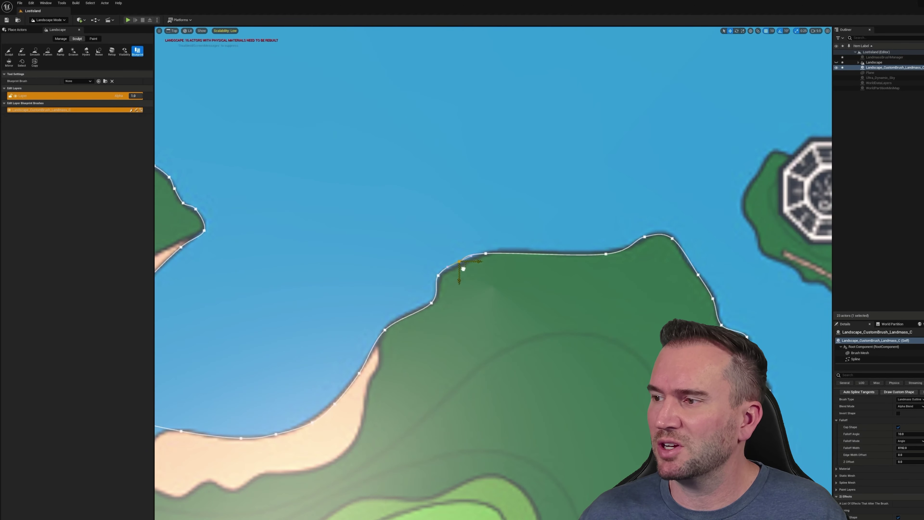
Refine the spline around the eastern headland facing Hydra Island, extending it with another point where the coast needs it.
right_click_drag(600, 258, 475, 199)
left_click(475, 200)
right_click_drag(649, 423, 557, 191)
left_click(558, 191)
left_click_drag(437, 261, 448, 279, "alt")
right_click_drag(450, 324, 574, 29)
Adjust the spline points down the southeastern coast and around the island's southeastern end.
left_click_drag(491, 184, 491, 181)
left_click_drag(358, 255, 353, 257)
right_click_drag(378, 352, 385, 261)
right_click_drag(452, 437, 383, 189)
right_click_drag(590, 433, 470, 92)
left_click(538, 167)
right_click_drag(541, 171, 526, 91)
left_click(570, 155)
right_click_drag(225, 291, 797, 167)
Refine the southern coast's spline and add points along the stretch where the beach meets the green shore.
left_click(630, 238)
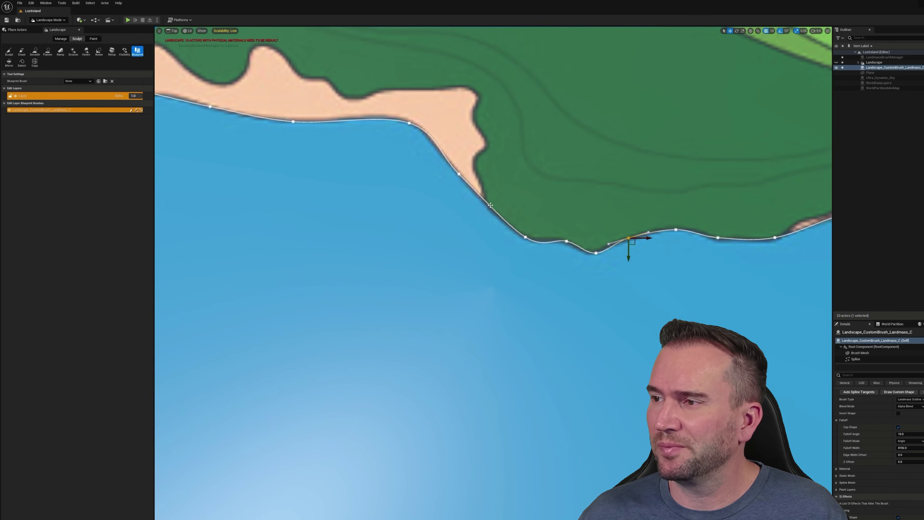
right_click_drag(493, 207, 608, 300)
left_click(557, 239)
left_click_drag(527, 214, 483, 210, "alt")
right_click_drag(381, 235, 528, 257)
left_click_drag(564, 238, 521, 234, "alt")
left_click_drag(481, 223, 450, 215, "alt")
Add and adjust spline points around the shore of the southern crater so the outline follows its edge.
right_click_drag(400, 233, 530, 216)
left_click_drag(503, 200, 454, 252, "alt")
right_click_drag(395, 360, 478, 267)
left_click(407, 289)
left_click_drag(410, 293, 414, 290)
right_click_drag(414, 291, 489, 211)
left_click(362, 301)
left_click_drag(366, 305, 387, 285, "alt")
left_click(362, 300)
left_click_drag(365, 305, 334, 303, "alt")
right_click_drag(334, 303, 515, 261)
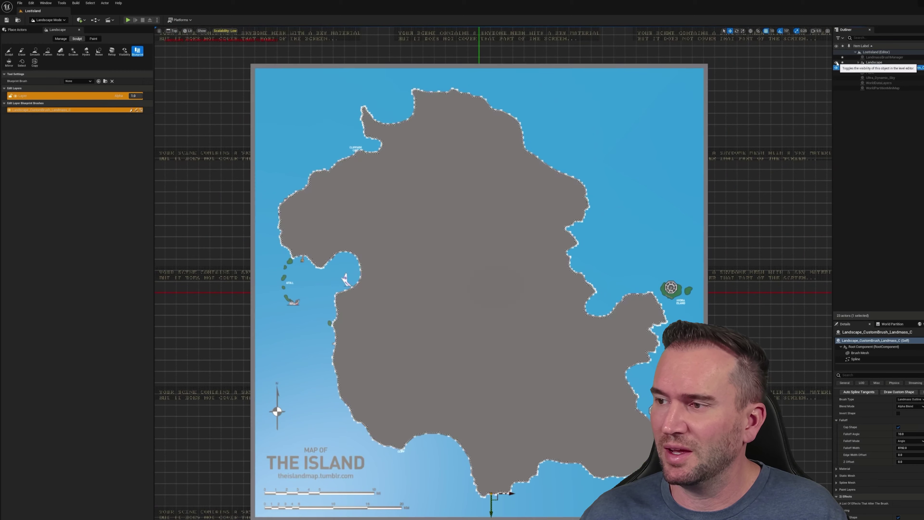
Rename the map plane Reference_Image.
left_click(870, 73)
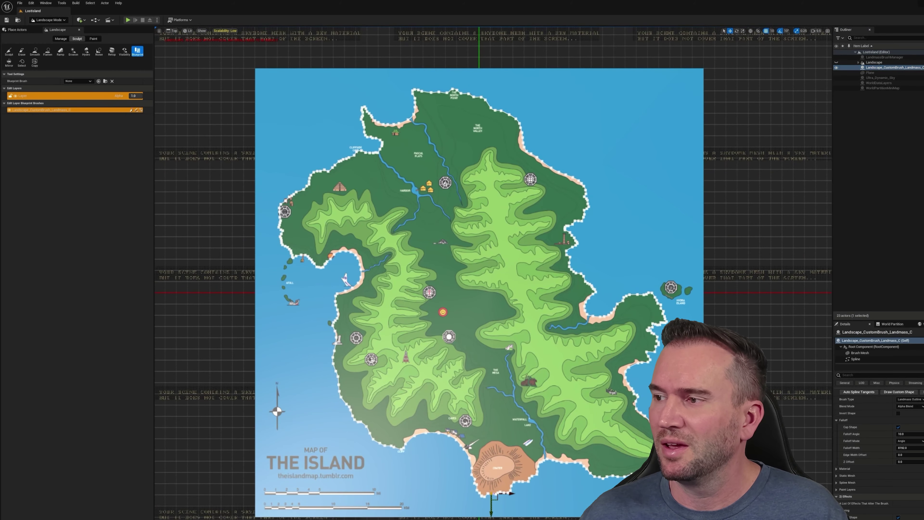
key("F2")
type("Reference_Image")
key("Return")
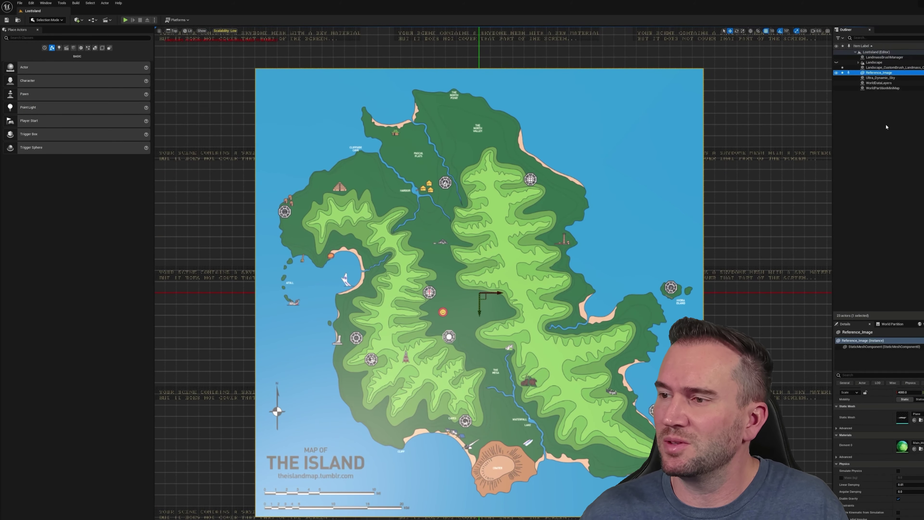
Group the landmass brush and its manager in a new folder named Landmass, naming the brush Landmass_Main.
left_click(887, 126)
left_click(874, 62)
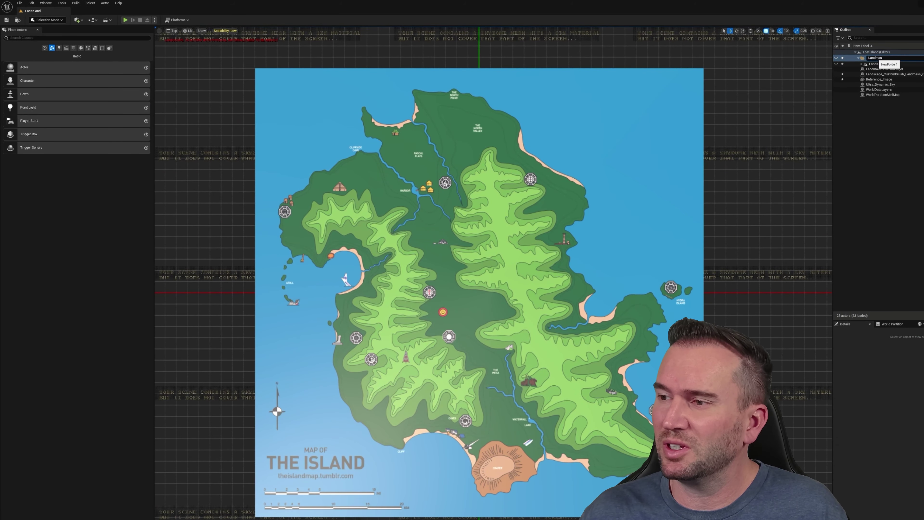
left_click(877, 62)
left_click(880, 72)
left_click_drag(876, 62, 876, 57)
left_click(874, 57)
key("F2")
type("Landmass")
key("Return")
left_click(880, 63)
left_click(858, 57)
left_click(890, 148)
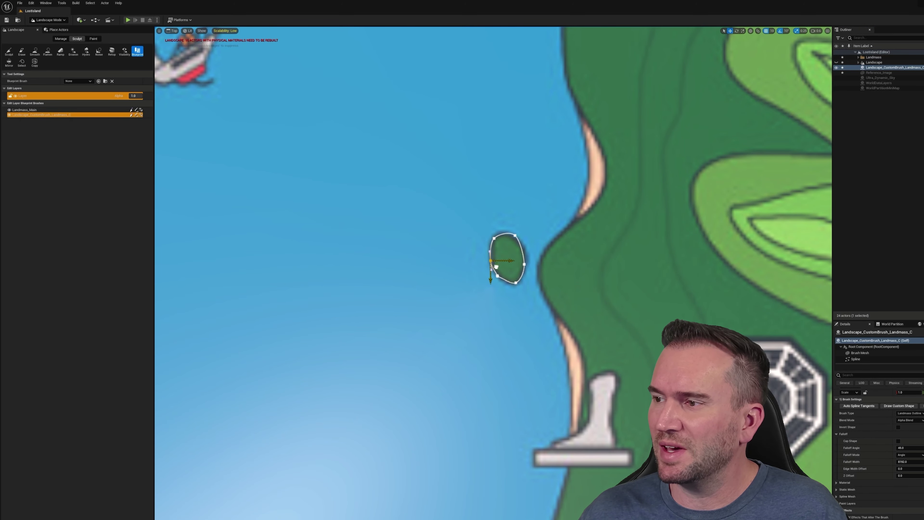
Finish the small western islet's brush with Cap Shape on and falloff angle 10, filing it as Island_West in the Landmass_All folder.
left_click(525, 250)
left_click(898, 441)
left_click(905, 448)
type("10")
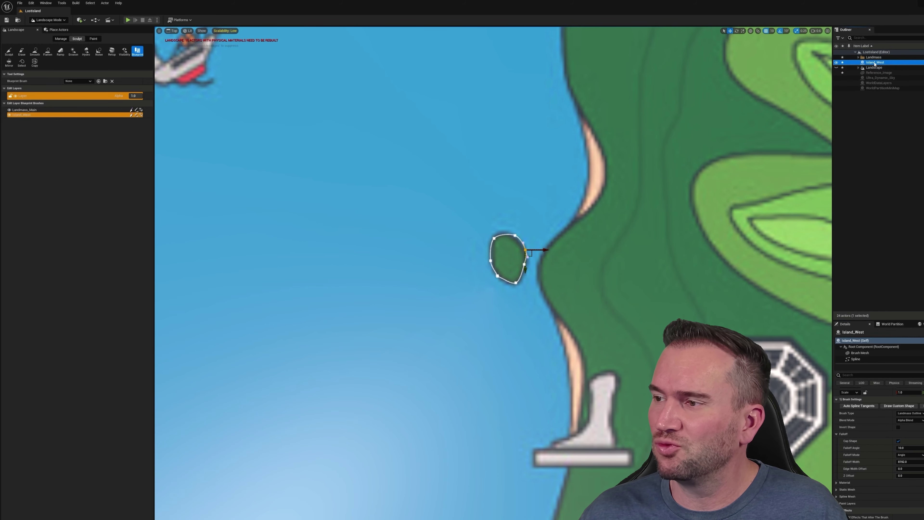
left_click(873, 58)
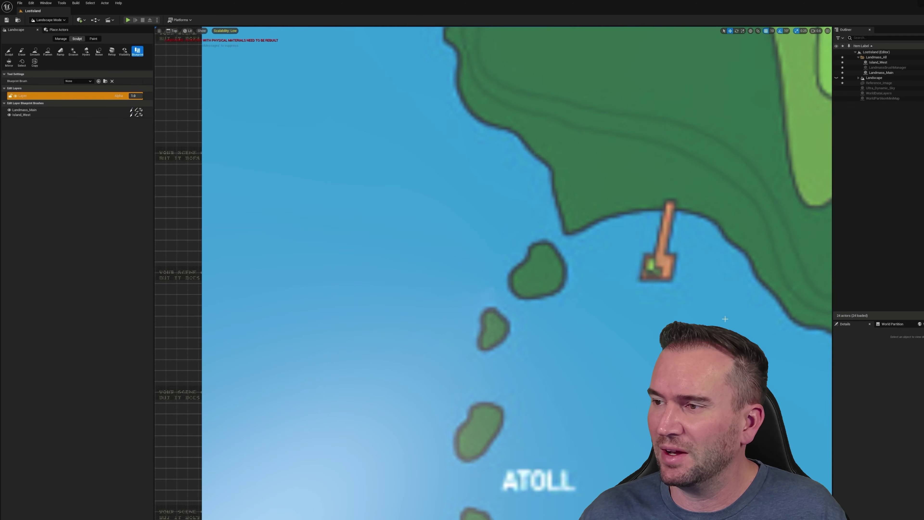
Add a new landmass brush and trace its spline around the northernmost atoll islet.
left_click(78, 81)
left_click(480, 272)
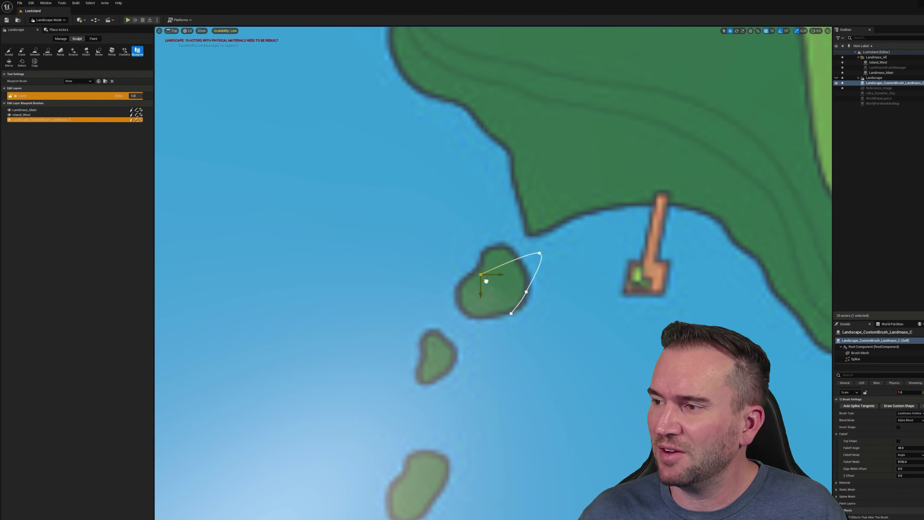
left_click_drag(499, 303, 466, 292, "alt")
left_click_drag(466, 292, 489, 279, "alt")
left_click(528, 306)
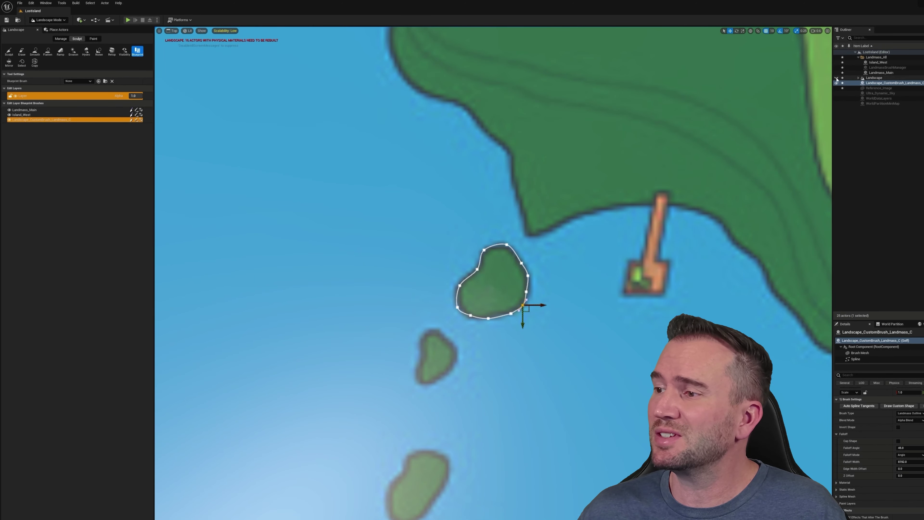
Cap the first atoll islet's brush with falloff angle 10 and name it Island_Mini_1 in the Landmass_All folder.
left_click(881, 83)
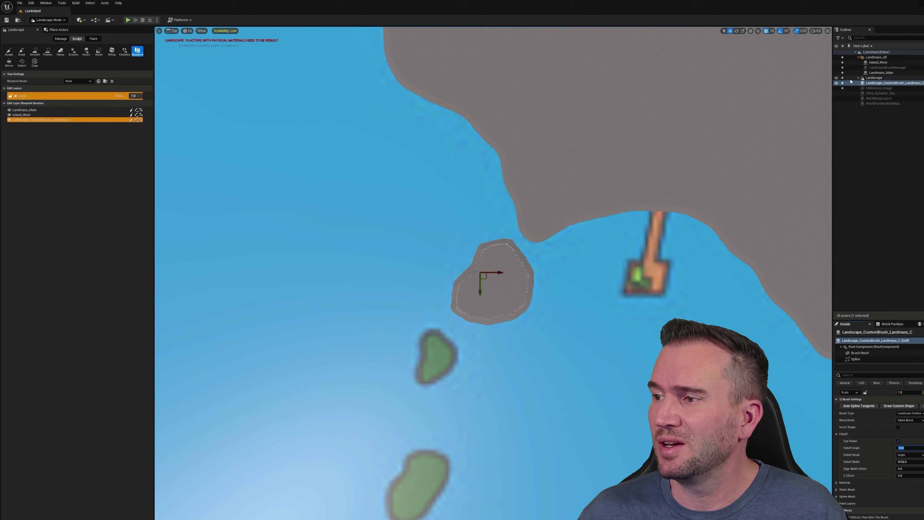
left_click(880, 83)
type("Island_Mini_1")
key("Return")
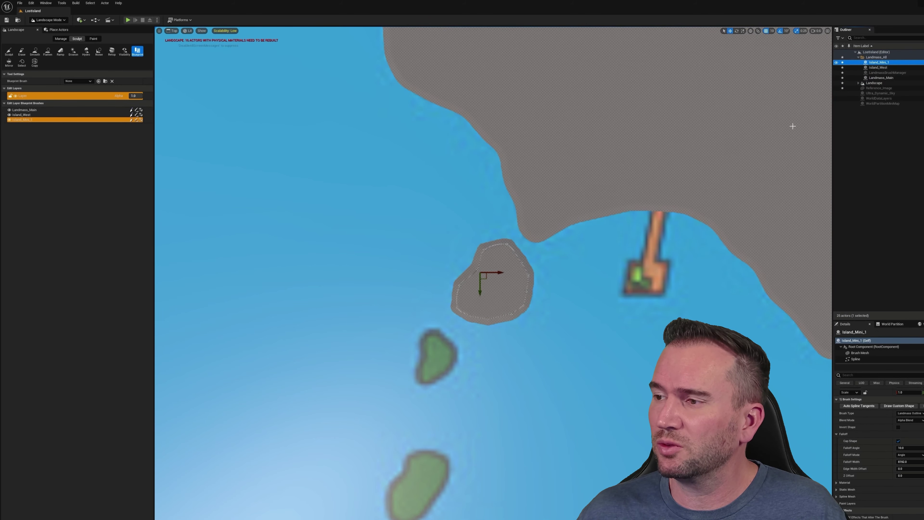
Trace a capped landmass brush with falloff angle 10 around the second atoll islet and name it Island_Mini_2.
left_click(78, 81)
left_click(94, 100)
left_click(536, 237)
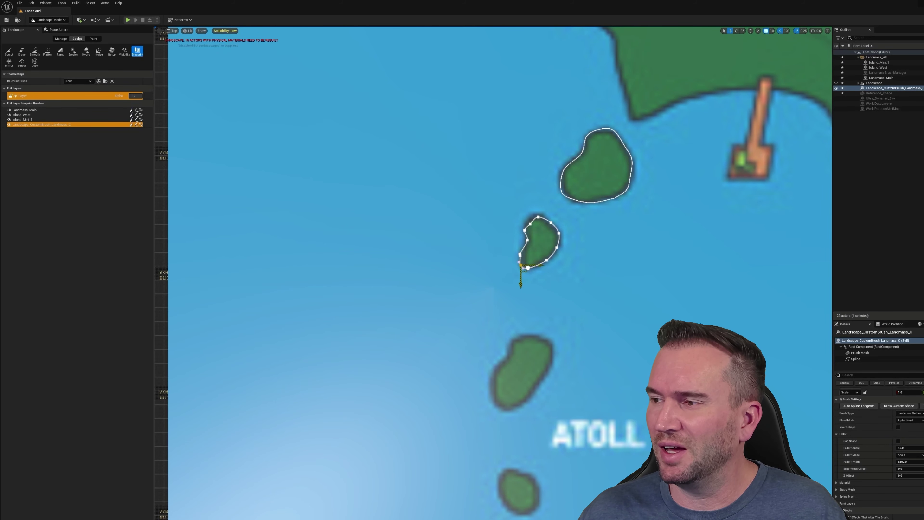
left_click(899, 441)
left_click(904, 448)
type("10")
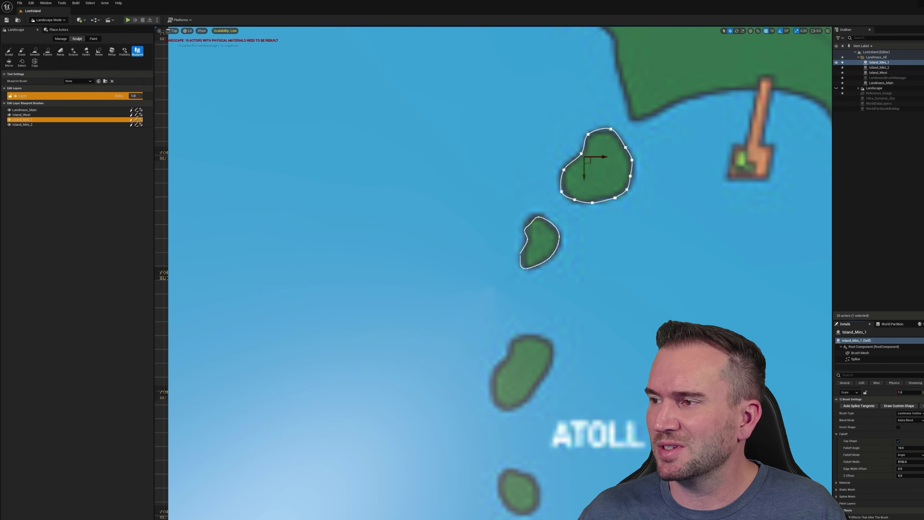
Trace a landmass brush around the third atoll islet, above the ATOLL label, and name it Island_Mini_3.
left_click(78, 81)
left_click(92, 98)
left_click(557, 368)
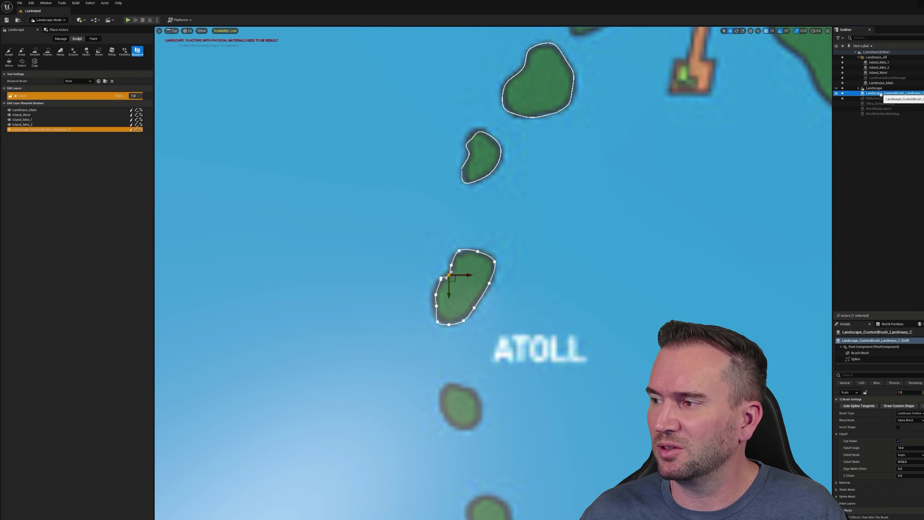
key("Return")
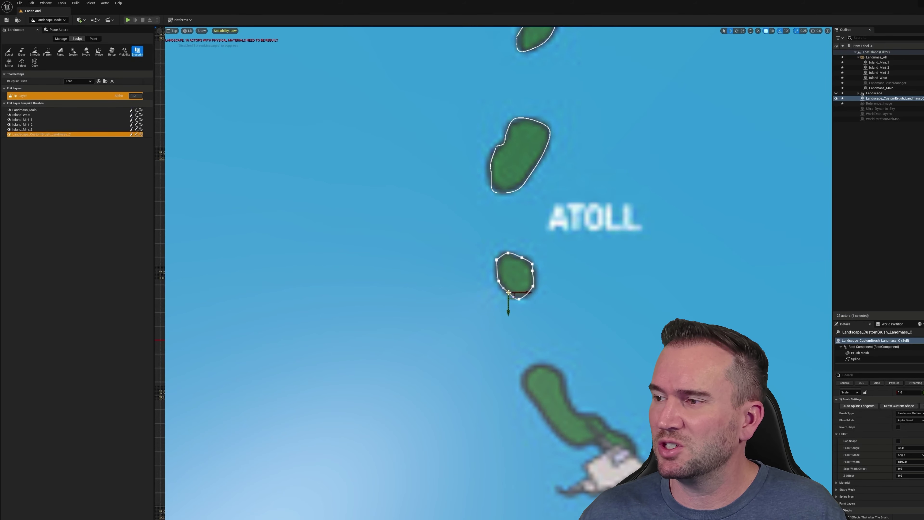
Rename the Landscape actor Island_Mini_4 and place it in the Landmass_All folder.
left_click(876, 93)
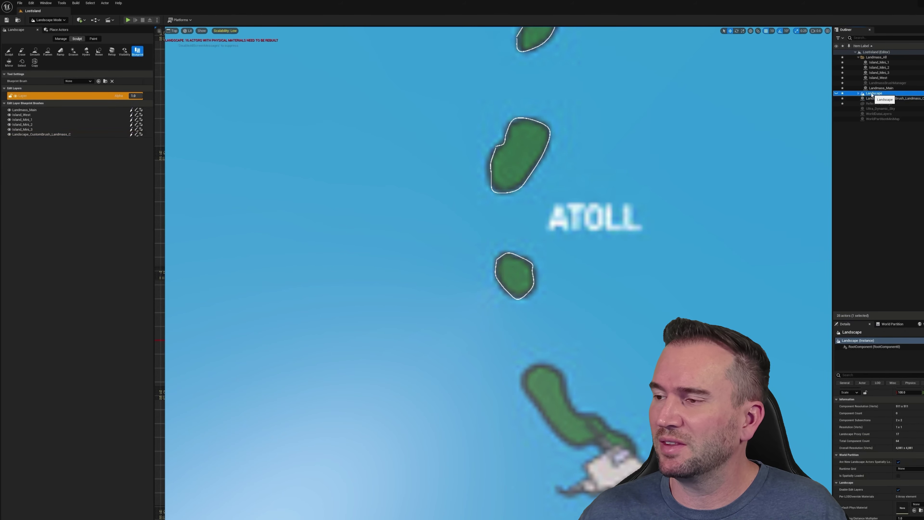
key("F2")
type("Island_Mini_")
type("4")
key("Return")
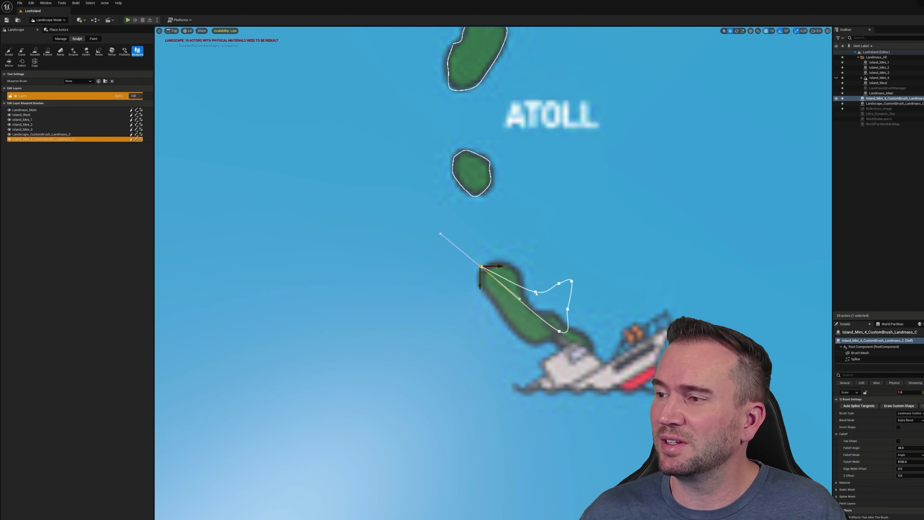
Shape the new landmass brush's spline around the elongated atoll islet beside the ship.
left_click_drag(535, 292, 500, 264)
left_click_drag(559, 283, 521, 287)
left_click_drag(567, 309, 533, 308)
left_click_drag(482, 270, 492, 296)
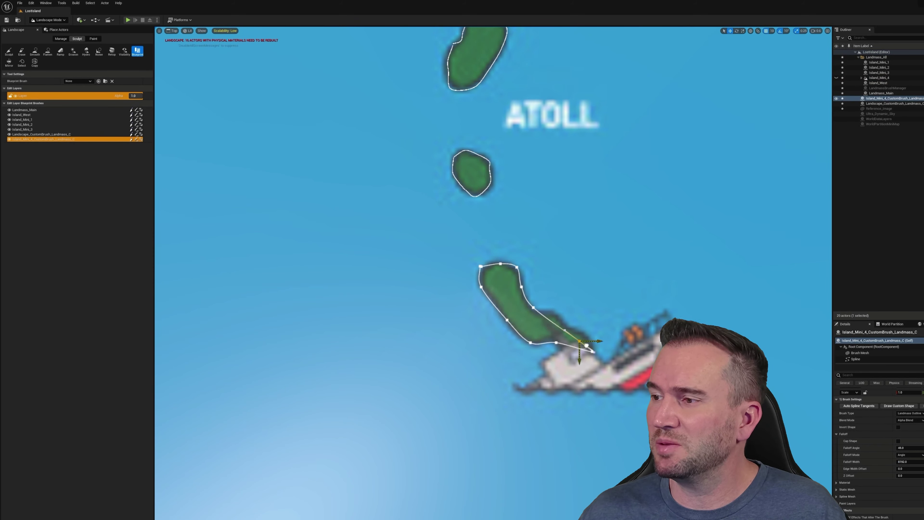
Enable Cap Shape on the brush beside the ship and name it Island_Mini_5.
left_click(898, 441)
key("F2")
type("Island_Mini_")
type("5")
key("Return")
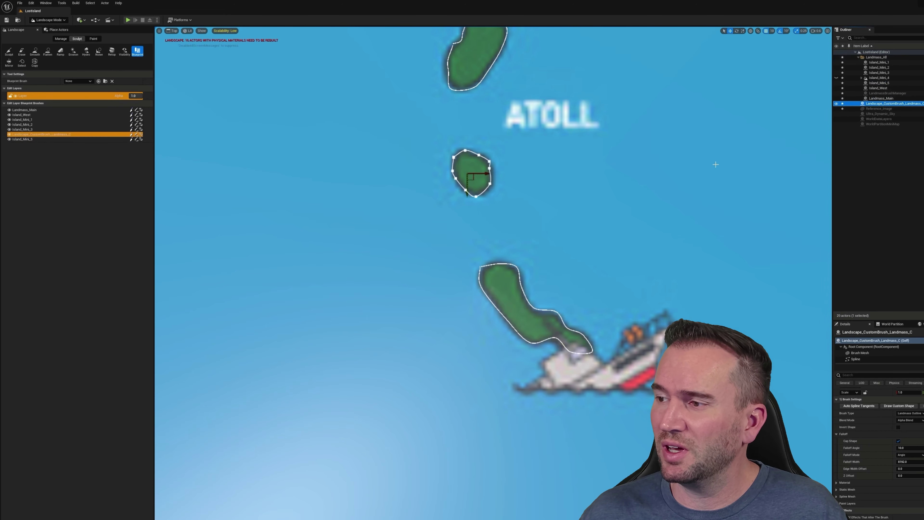
Restore the misnamed landscape actor's name to Landscape and hide it to reveal the map.
left_click(883, 80)
double_click(883, 78)
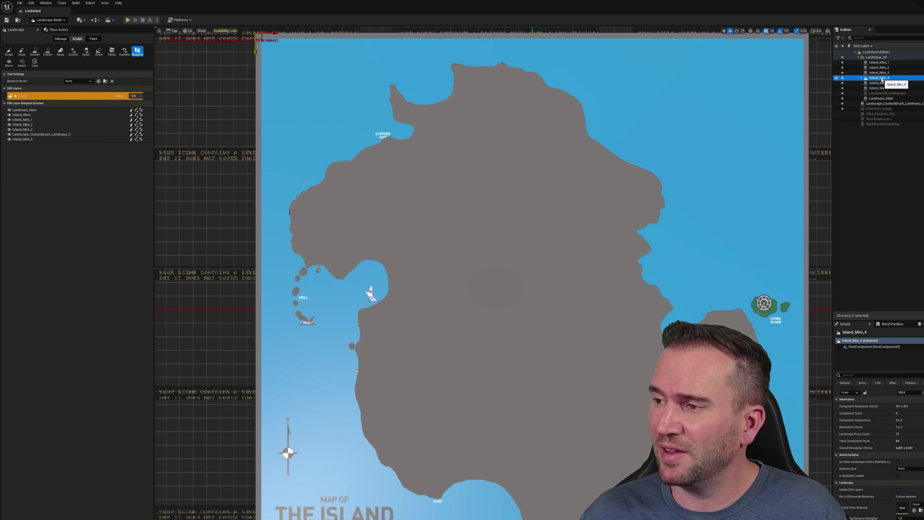
key("F2")
type("Landscape")
key("Return")
left_click(836, 99)
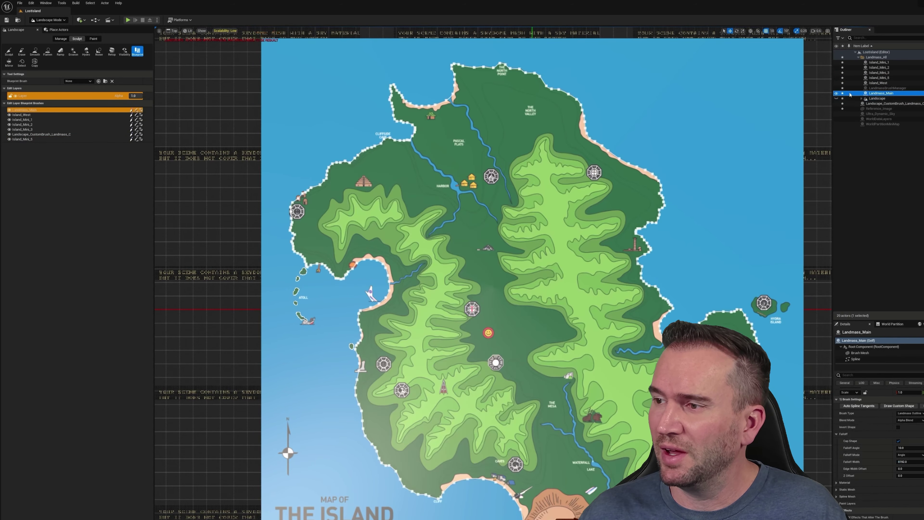
Rename the fourth atoll islet's brush Island_Mini_4 and file it in the Landmass_All folder.
double_click(879, 78)
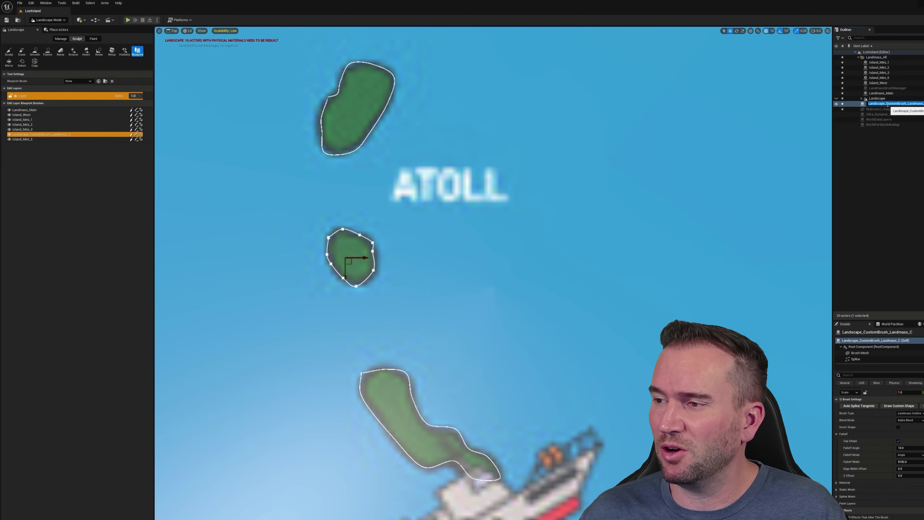
double_click(879, 72)
double_click(880, 98)
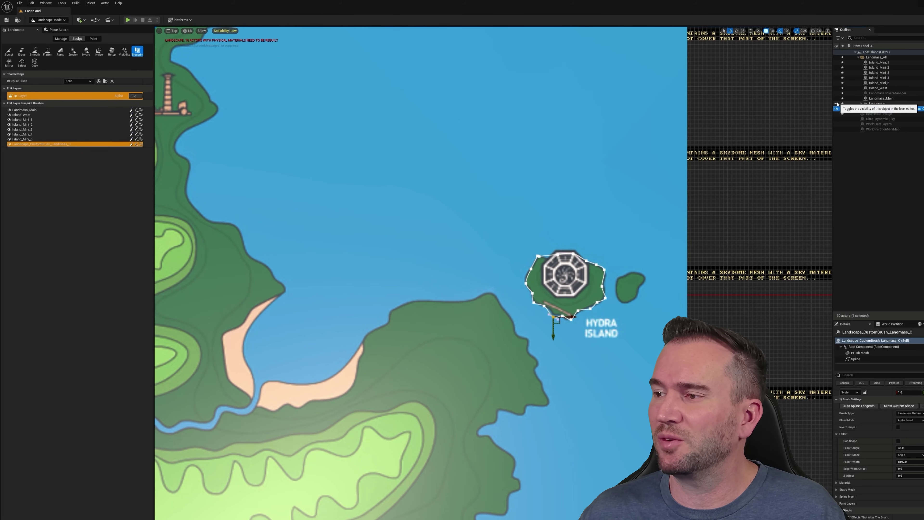
Name the brush traced around the octagonal station's eastern island Hydra_Island and file it in the Landmass_All folder.
left_click(883, 109)
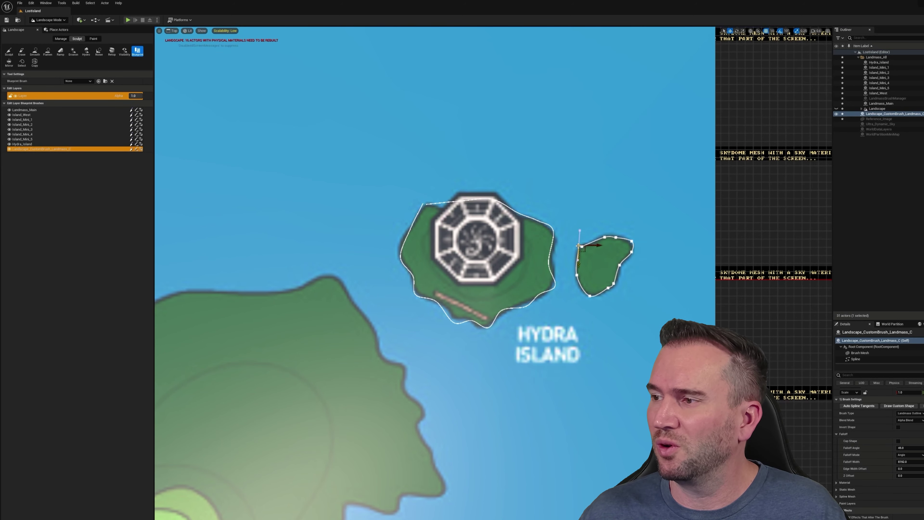
Enable Cap Shape on the brush around the small islet east of Hydra Island and set its falloff angle to 10.
left_click(898, 441)
left_click(901, 448)
type("10")
Rename the small eastern islet's brush Hydra_Island_Mini and file it in the Landmass_All folder.
left_click(880, 114)
key("F2")
type("Hydra_Island_Mini")
key("Return")
left_click_drag(880, 114, 882, 57)
Select the brushes from Hydra_Island through Island_West, frame them in the view and toggle the landscape's visibility to check them.
left_click(879, 62)
left_click(878, 98, "shift")
key("f")
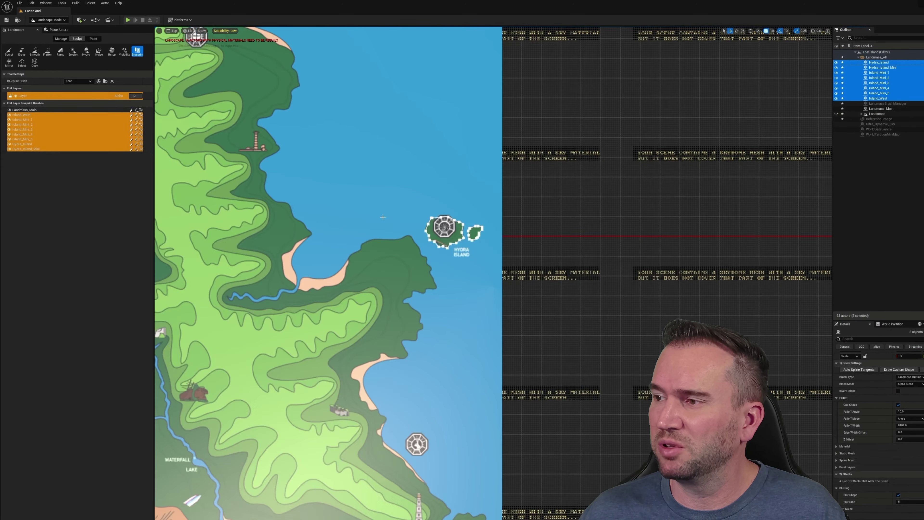
left_click(836, 114)
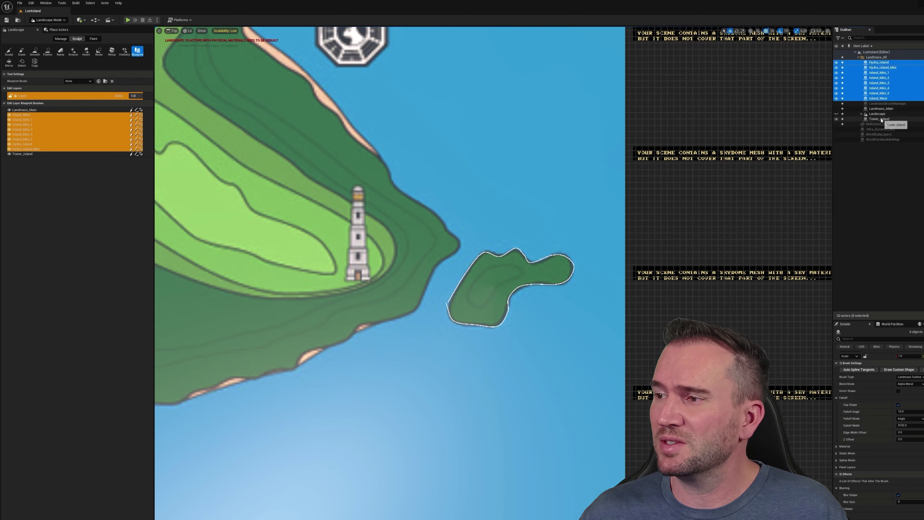
Select the Landmass_Main brush and compare the generated landmasses with the reference map by showing and hiding the landscape.
left_click(880, 108)
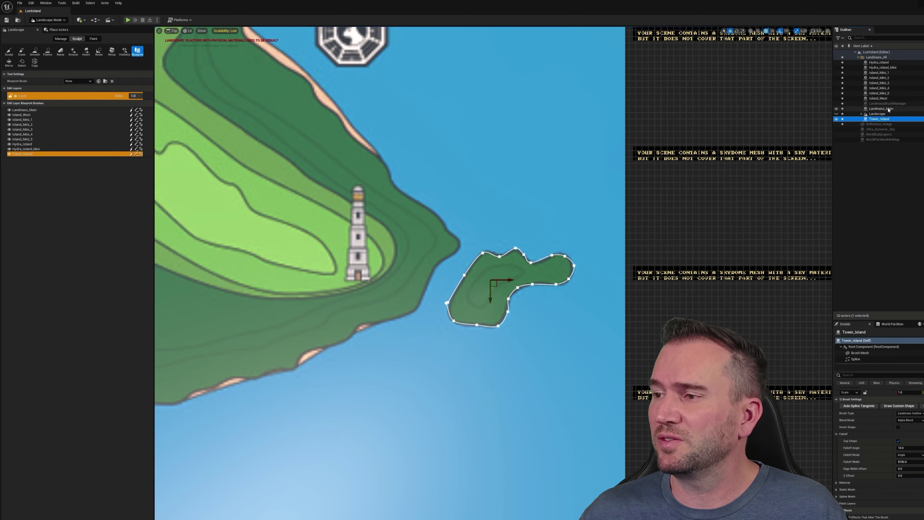
left_click(837, 109)
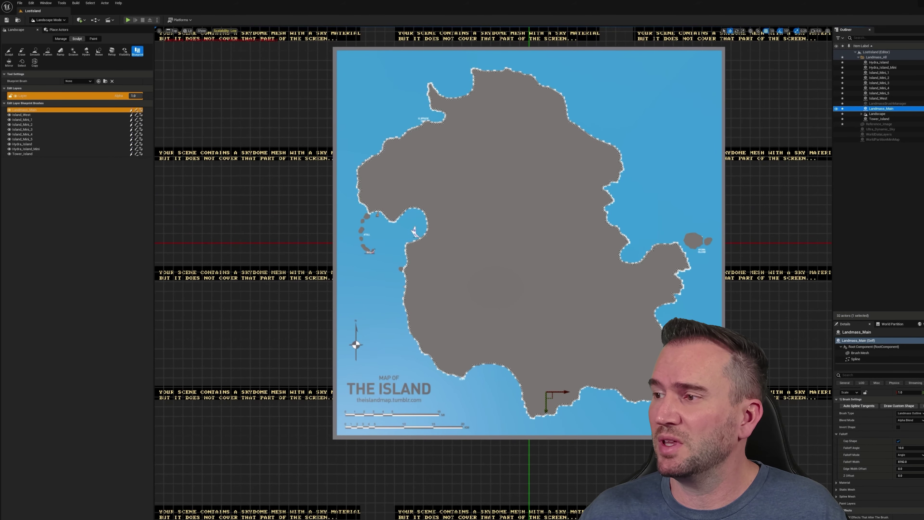
left_click(837, 113)
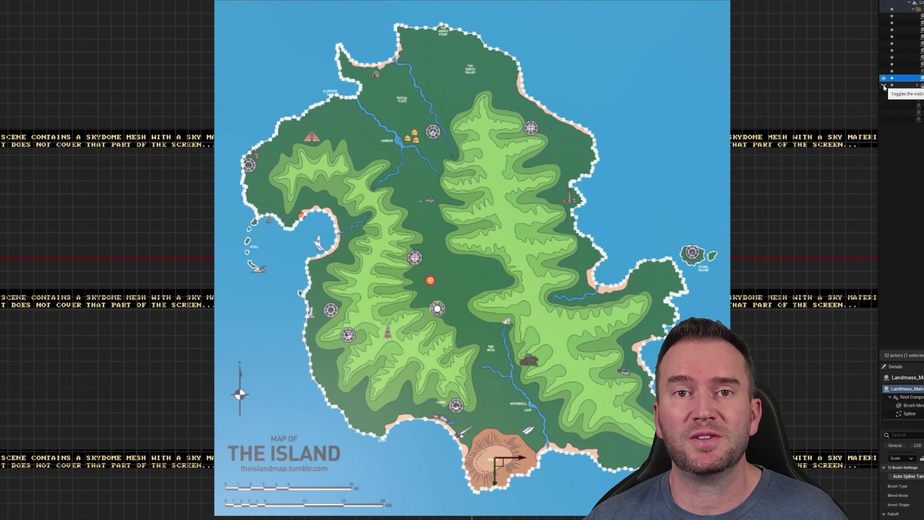